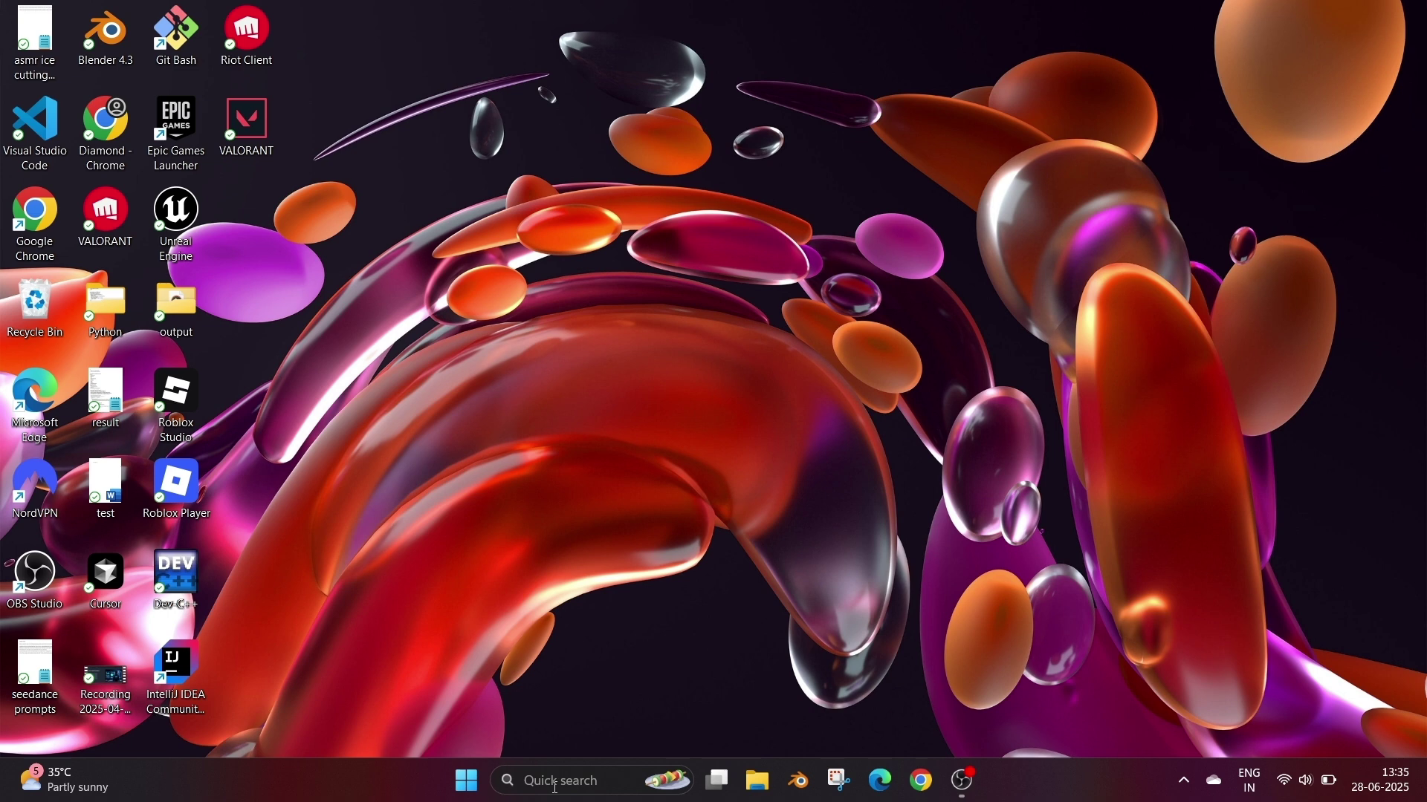
Step: Search Windows for 'riot' to bring up the Riot Client app
left_click(555, 788)
type("r")
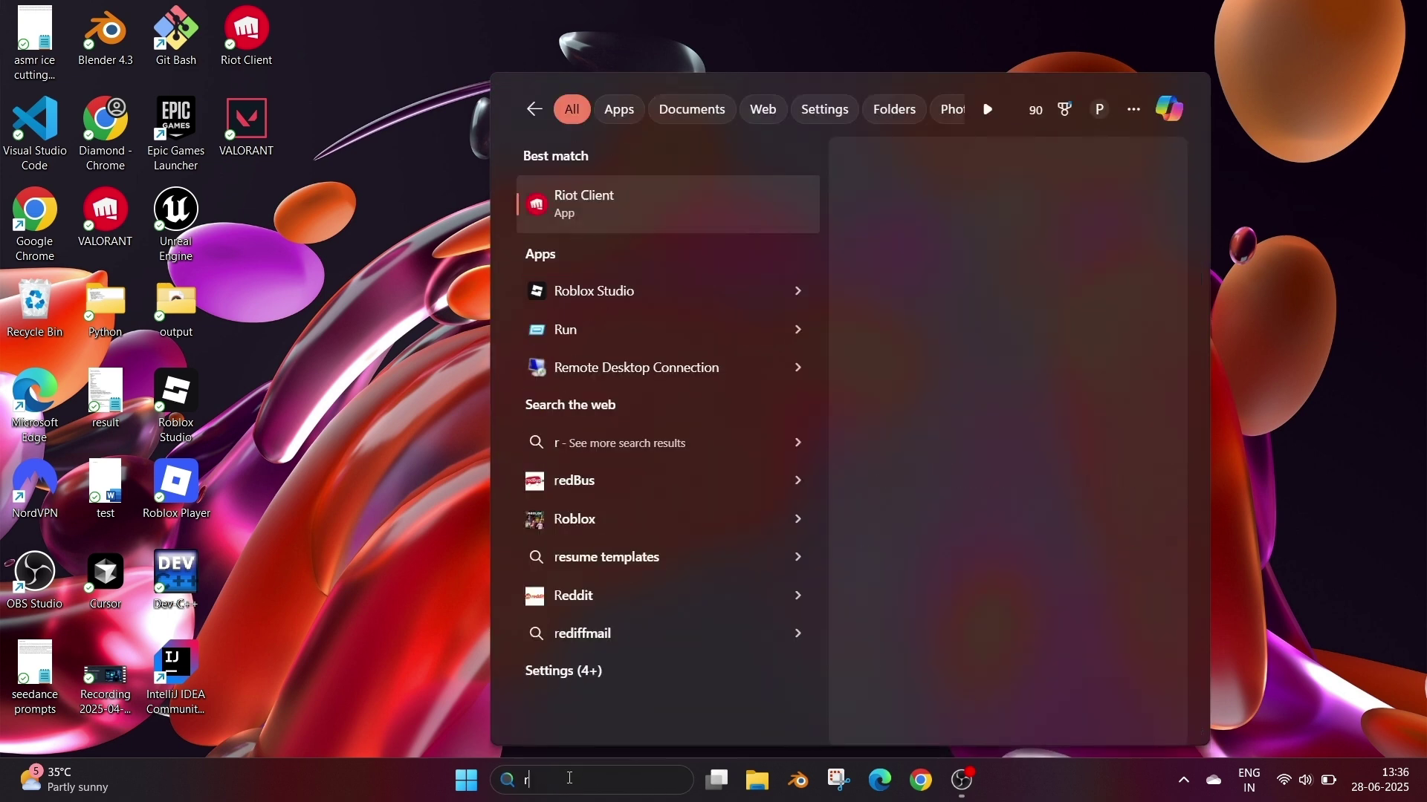
type("iot")
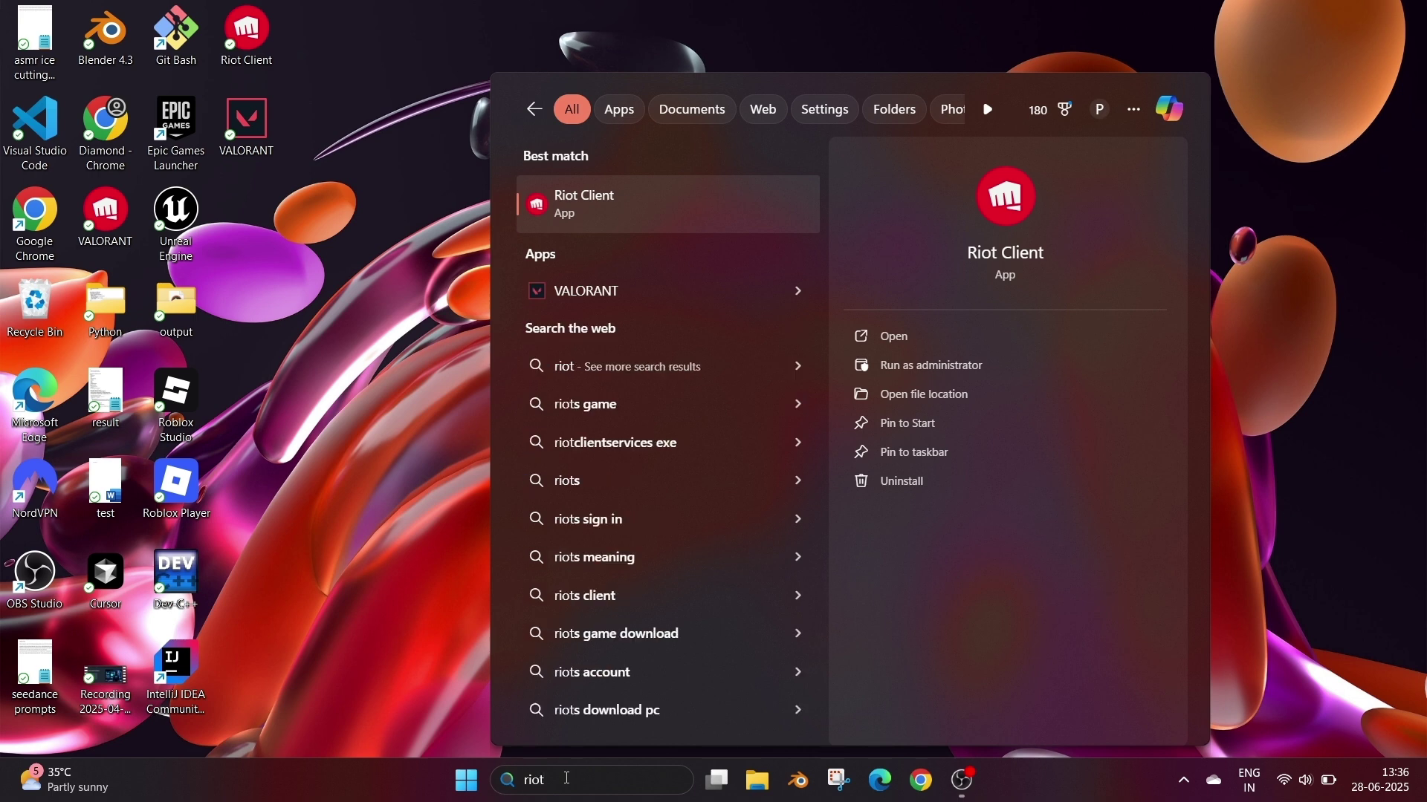
Step: Follow the Riot Client shortcut to its install folder, then climb via Riot Games to the C: root
left_click(961, 395)
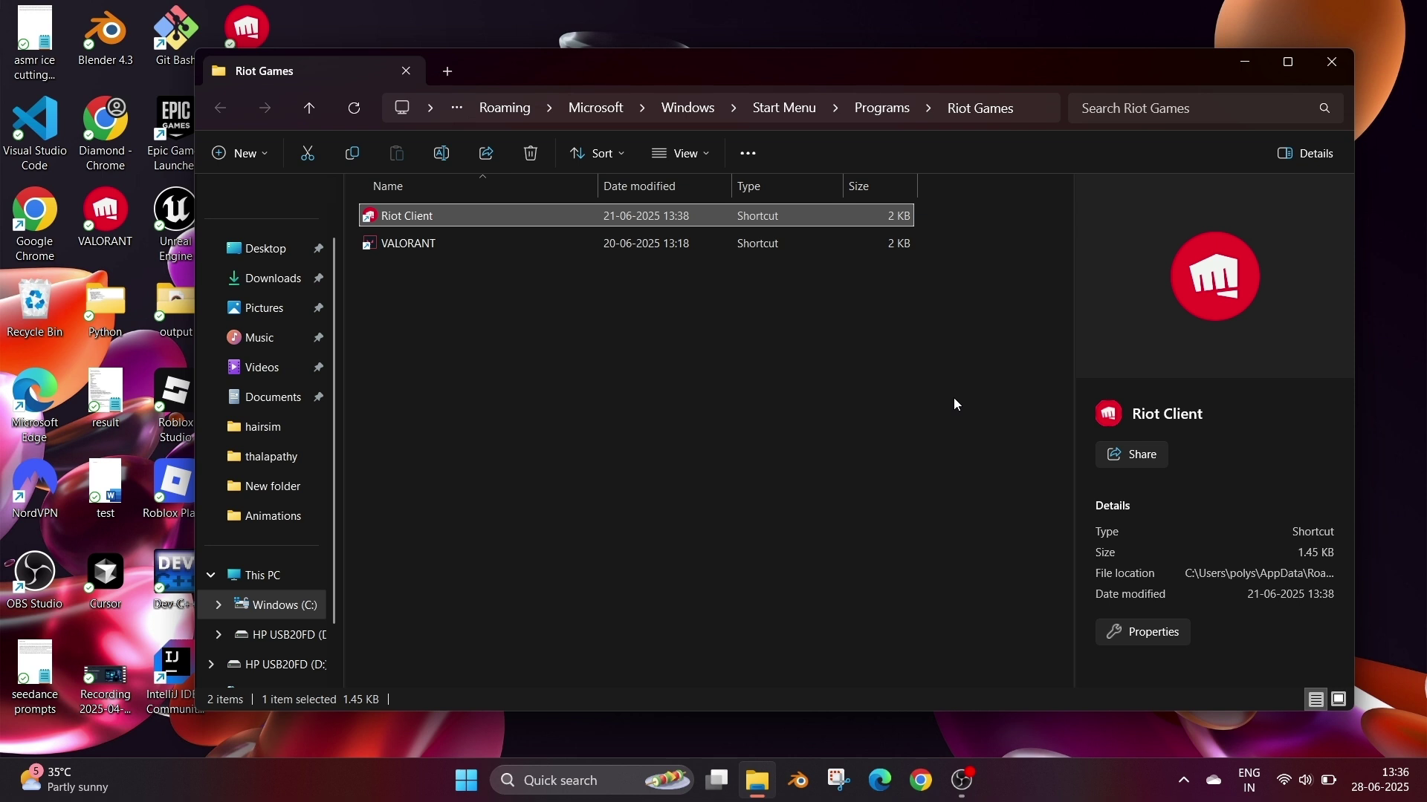
right_click(766, 216)
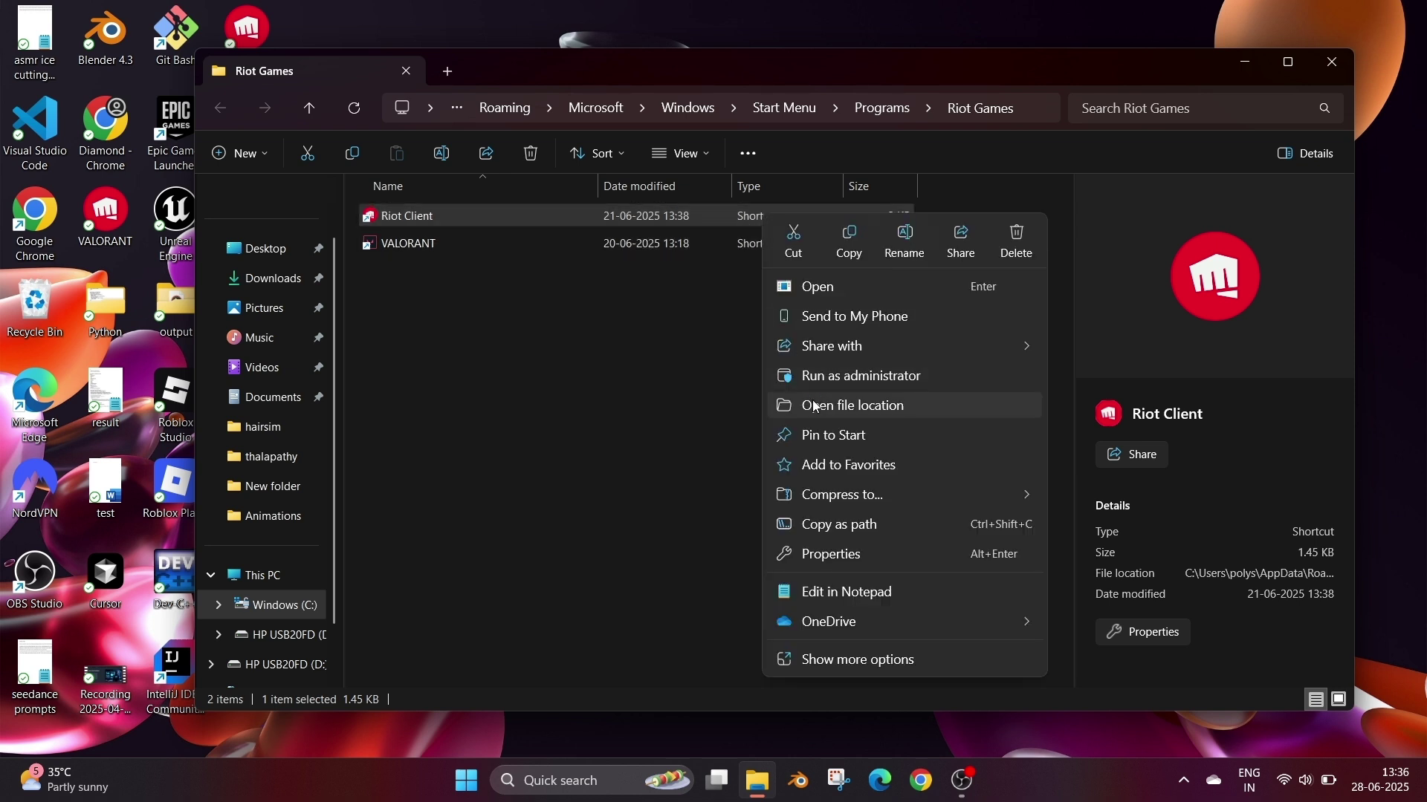
left_click(813, 405)
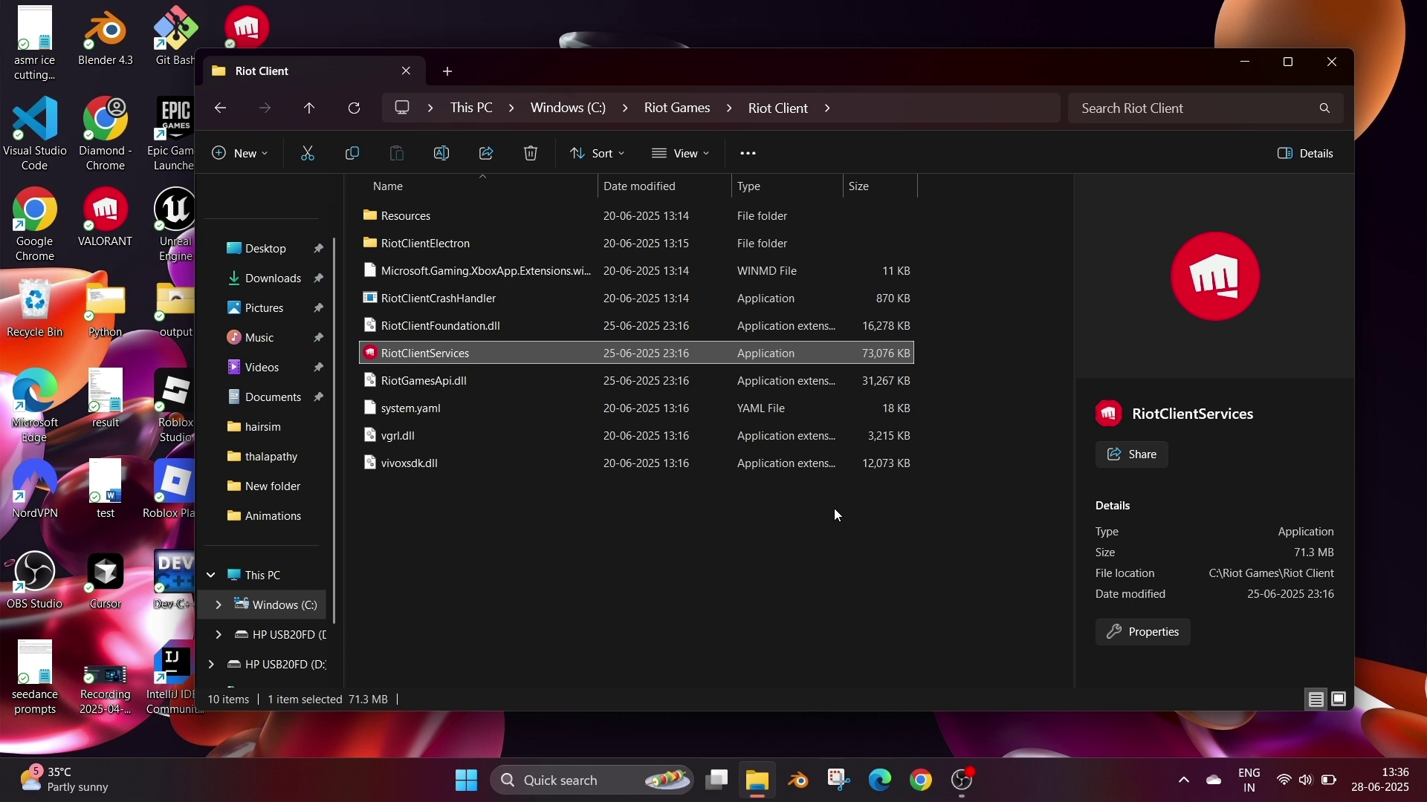
left_click(677, 108)
left_click(593, 109)
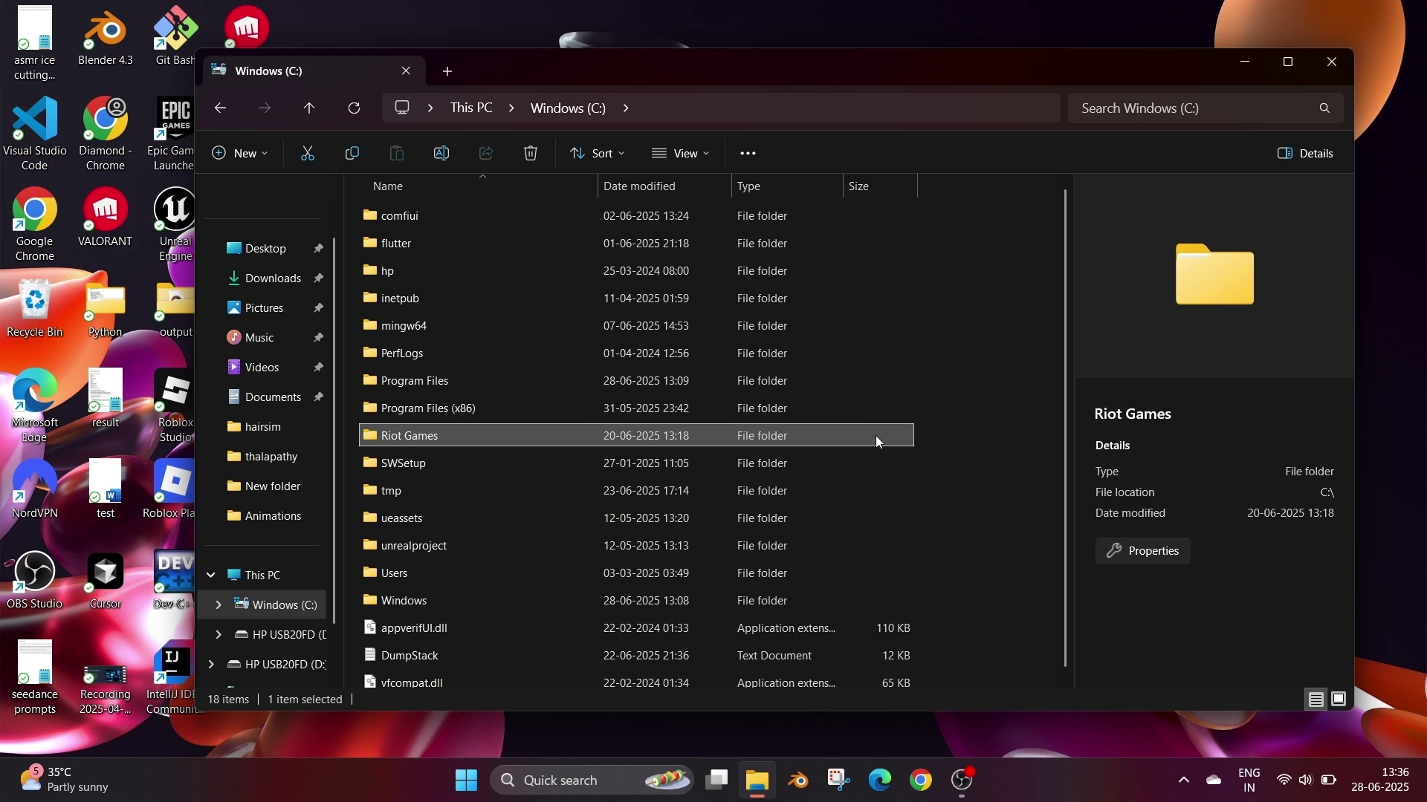
Step: Permanently delete the Riot Games folder from C:, which stalls on a Folder In Use warning
right_click(836, 434)
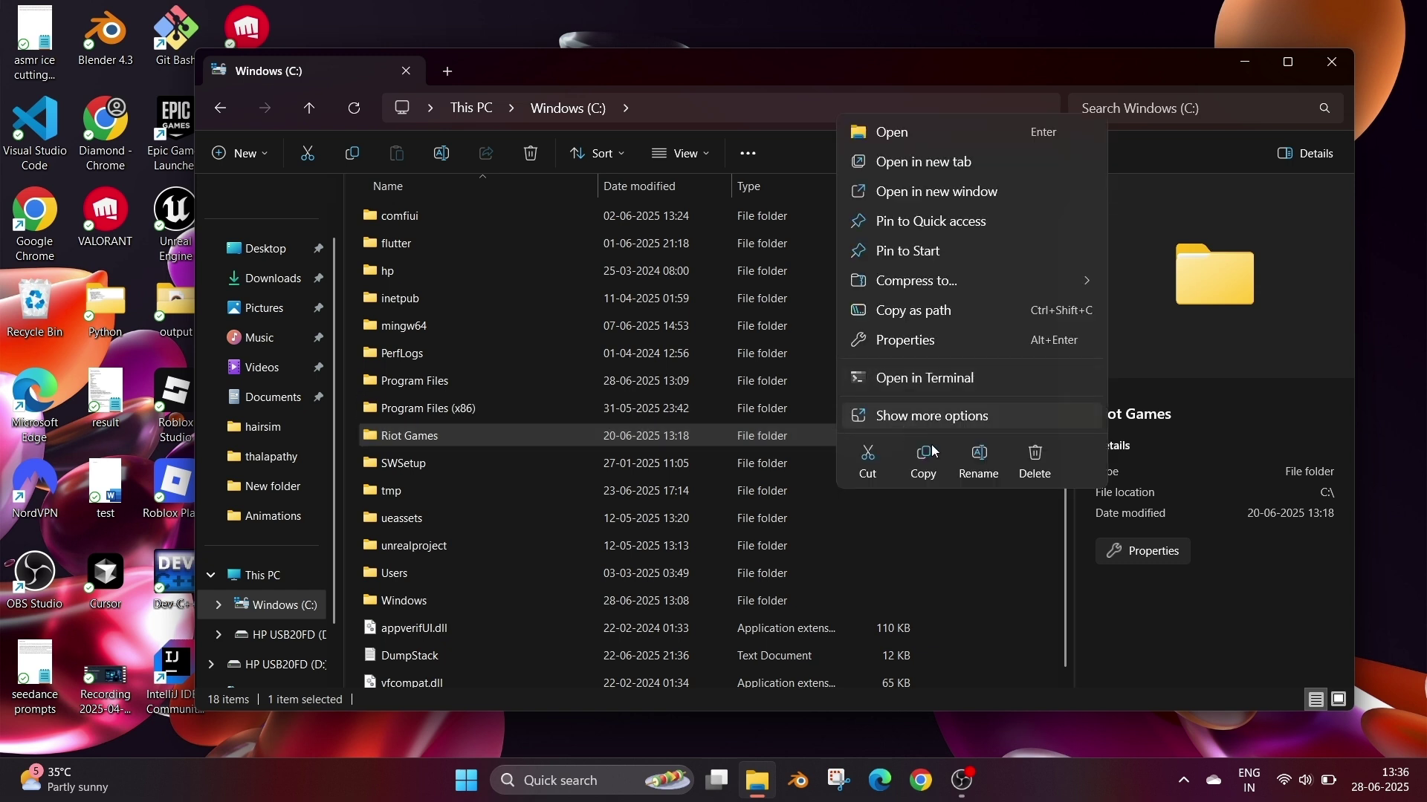
left_click(1027, 467)
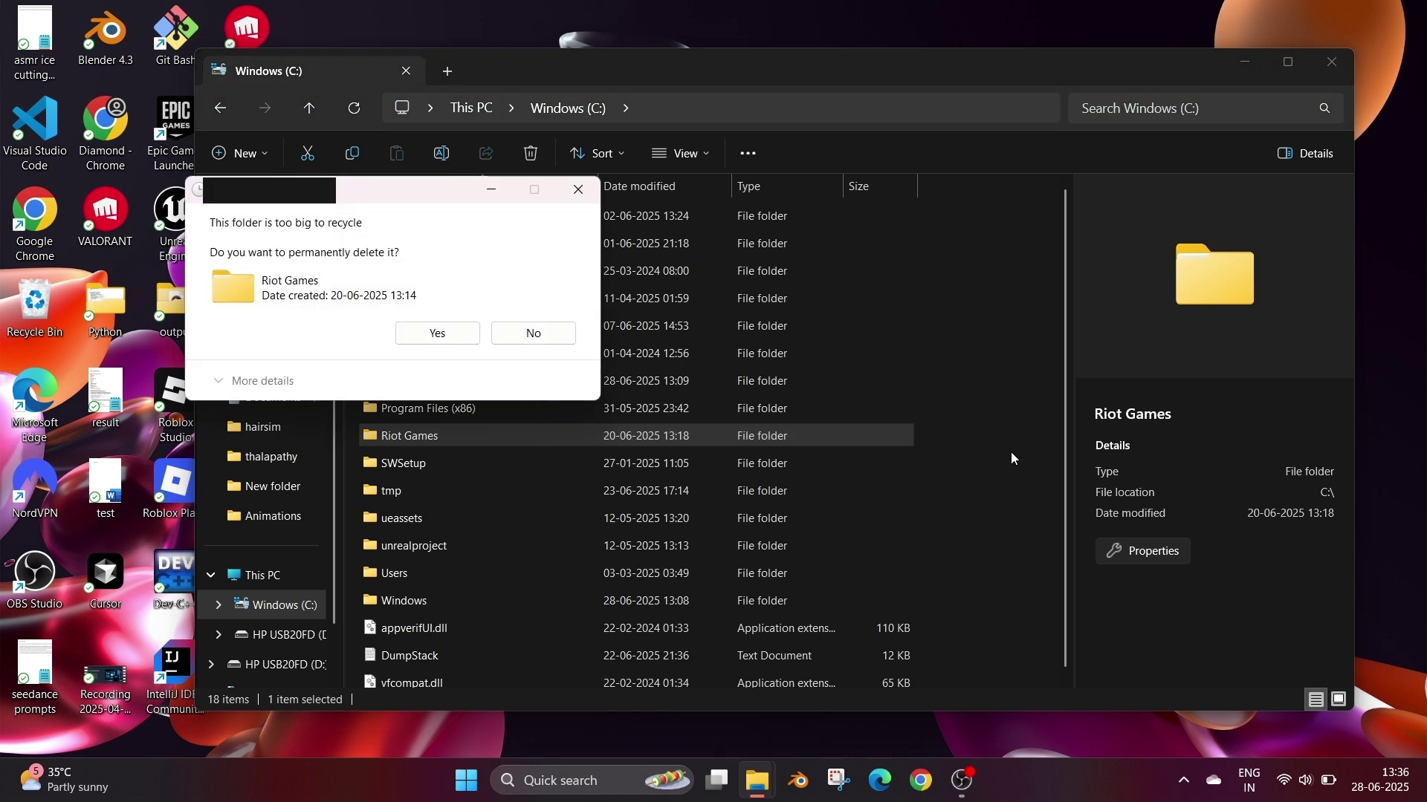
left_click(467, 332)
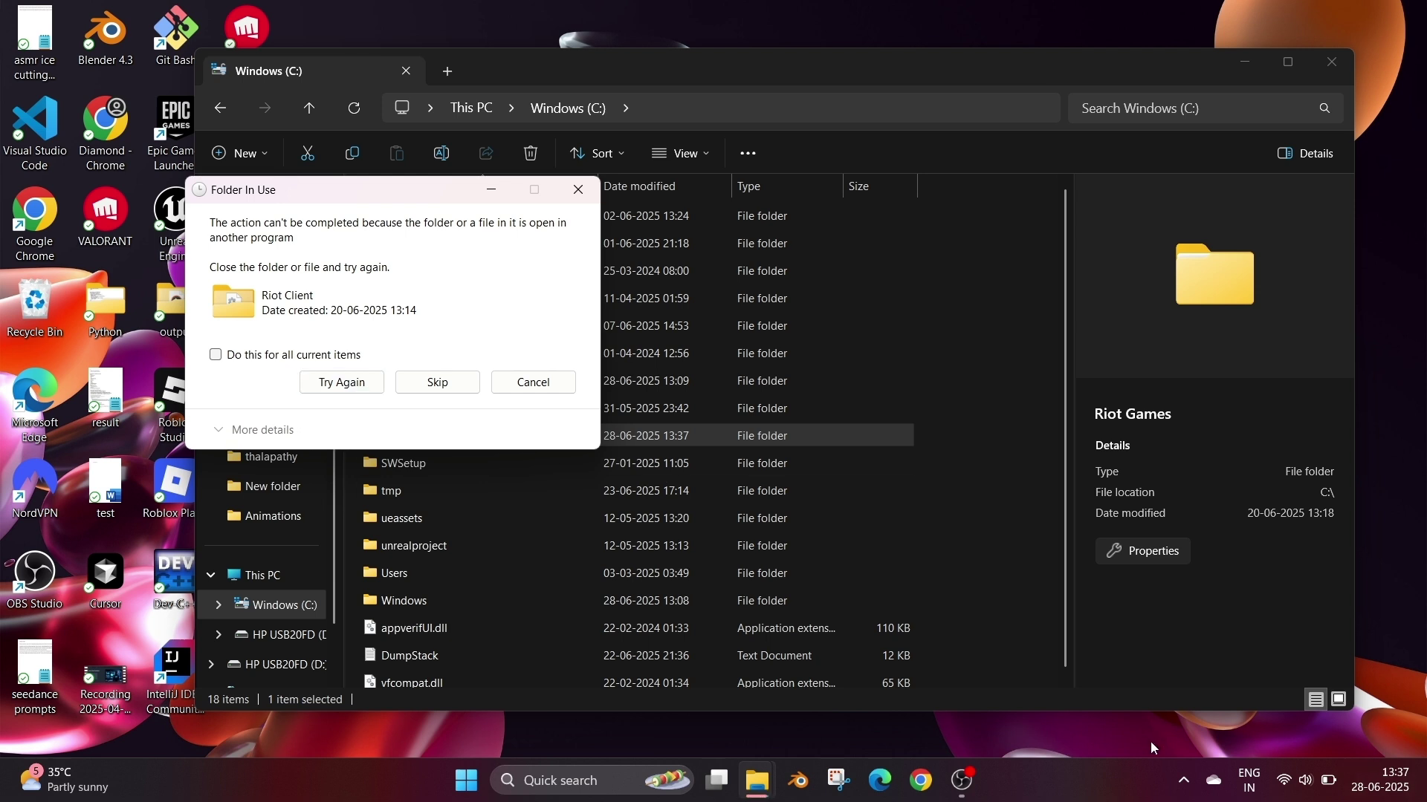
Step: Exit the background Riot Client from the hidden-icons tray
left_click(1184, 780)
right_click(1148, 687)
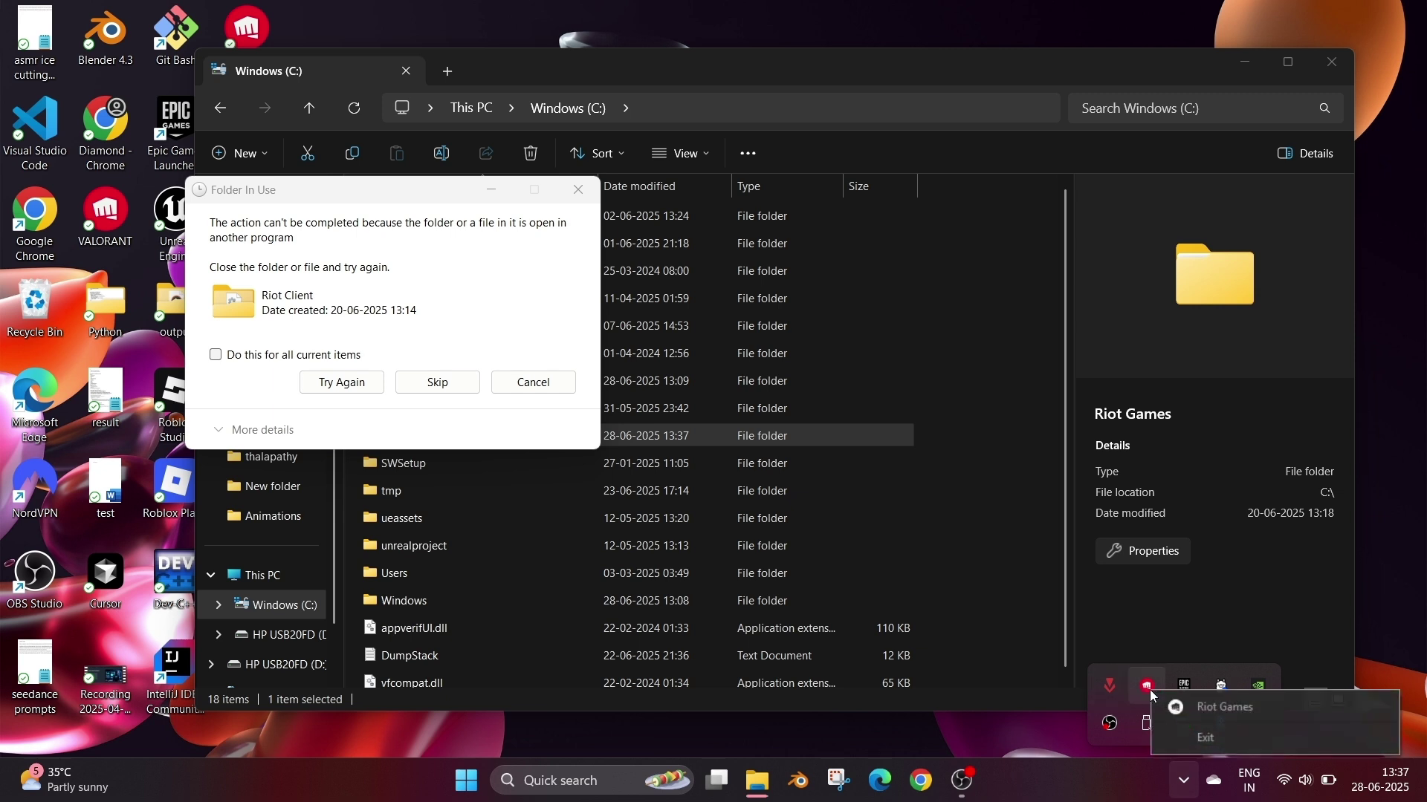
left_click(1186, 737)
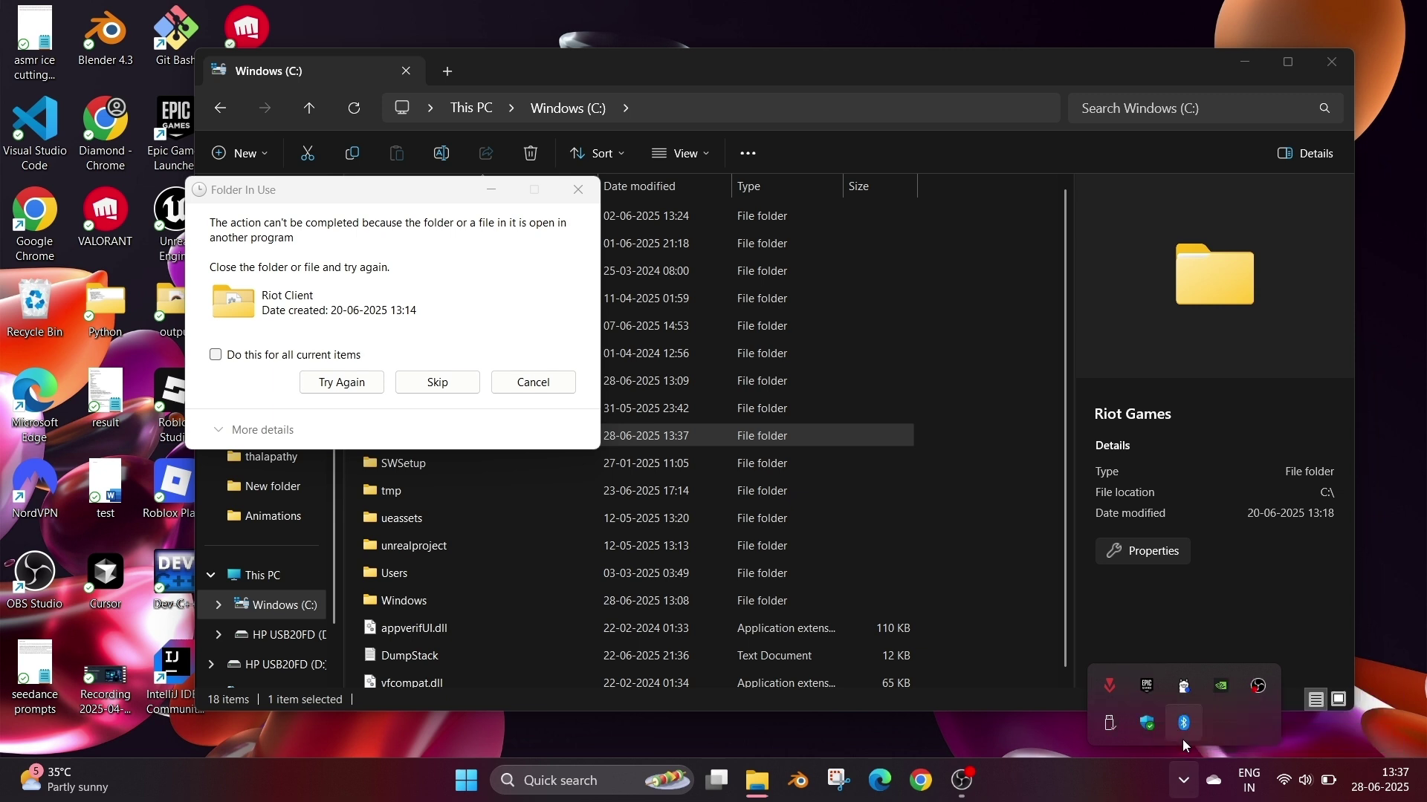
Step: Exit Riot Vanguard from the tray and confirm turning it off
right_click(1111, 686)
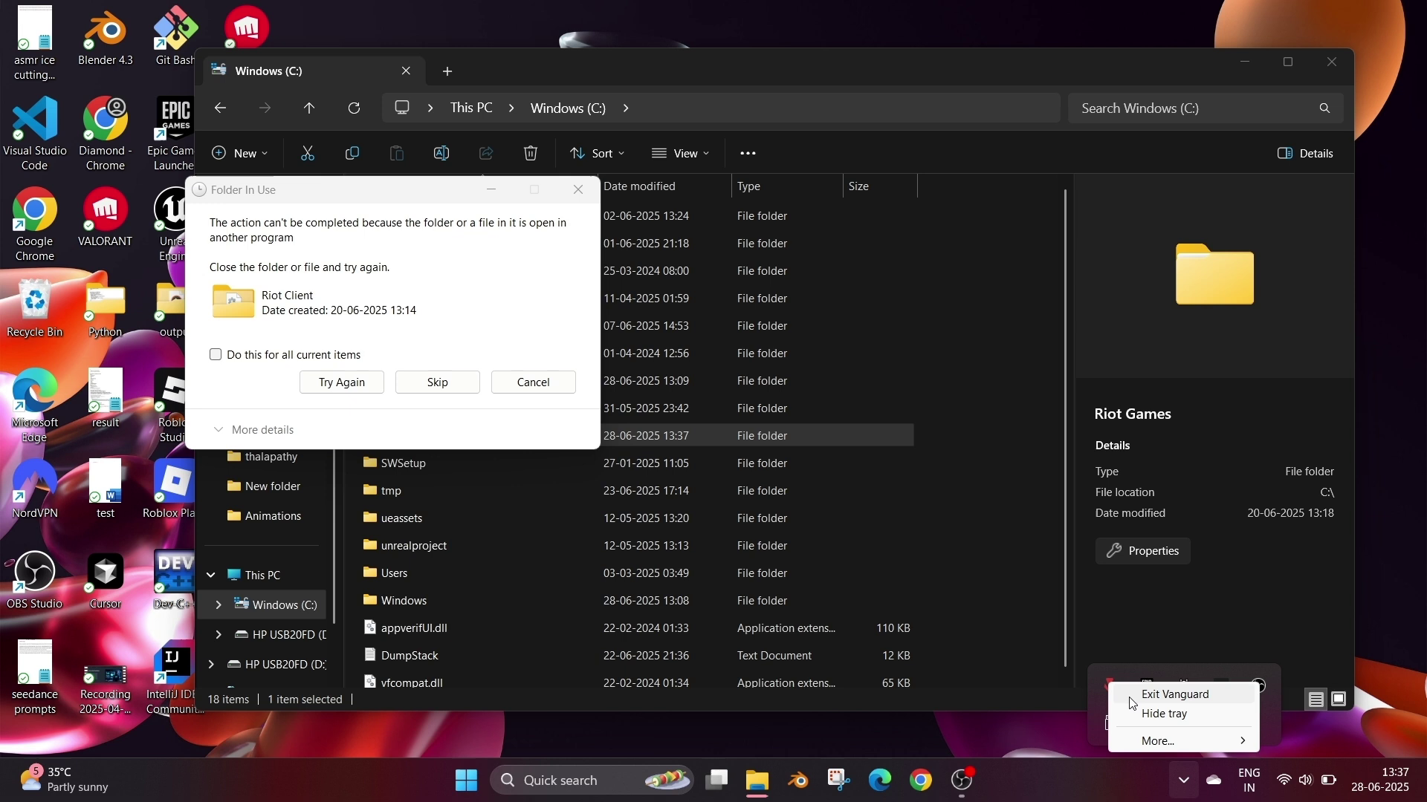
left_click(1152, 702)
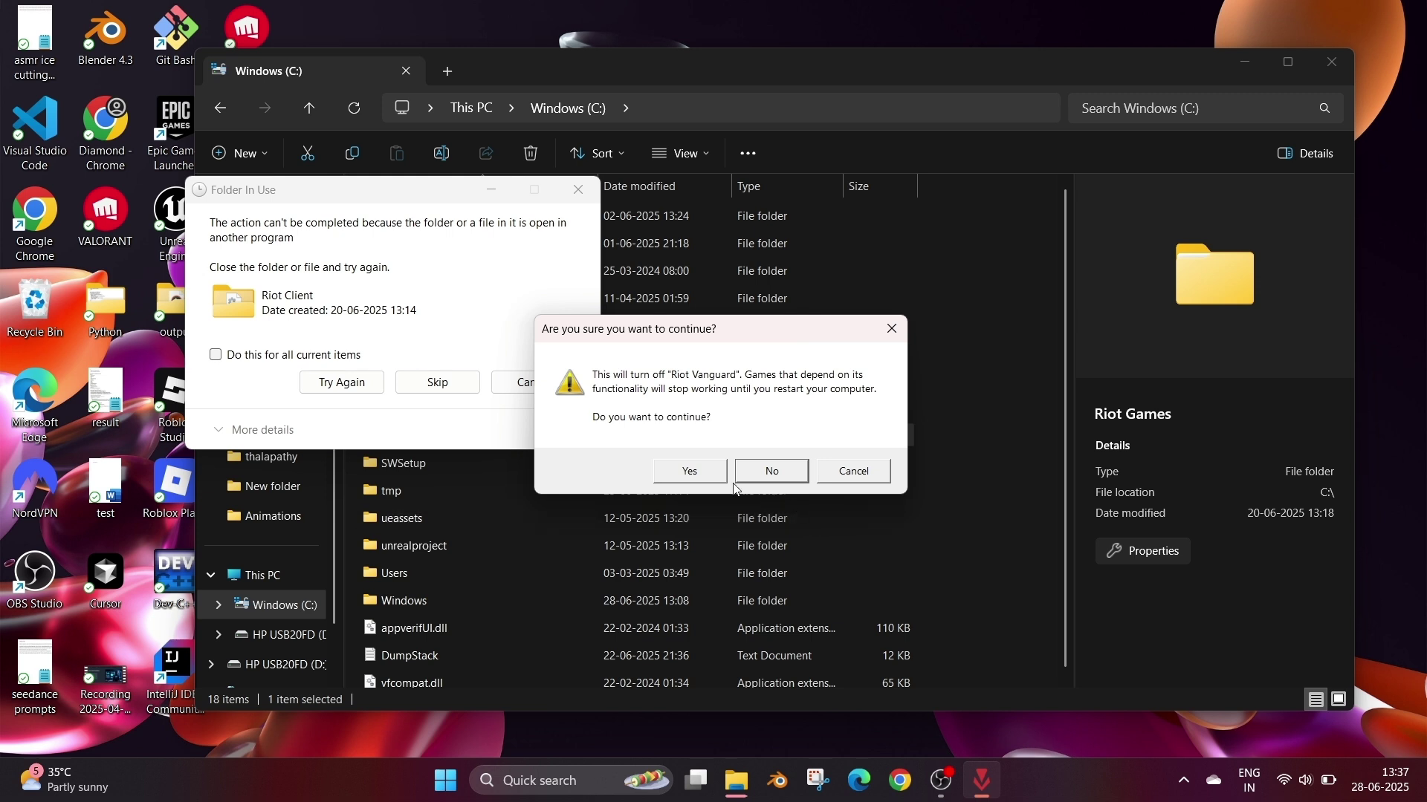
left_click(712, 471)
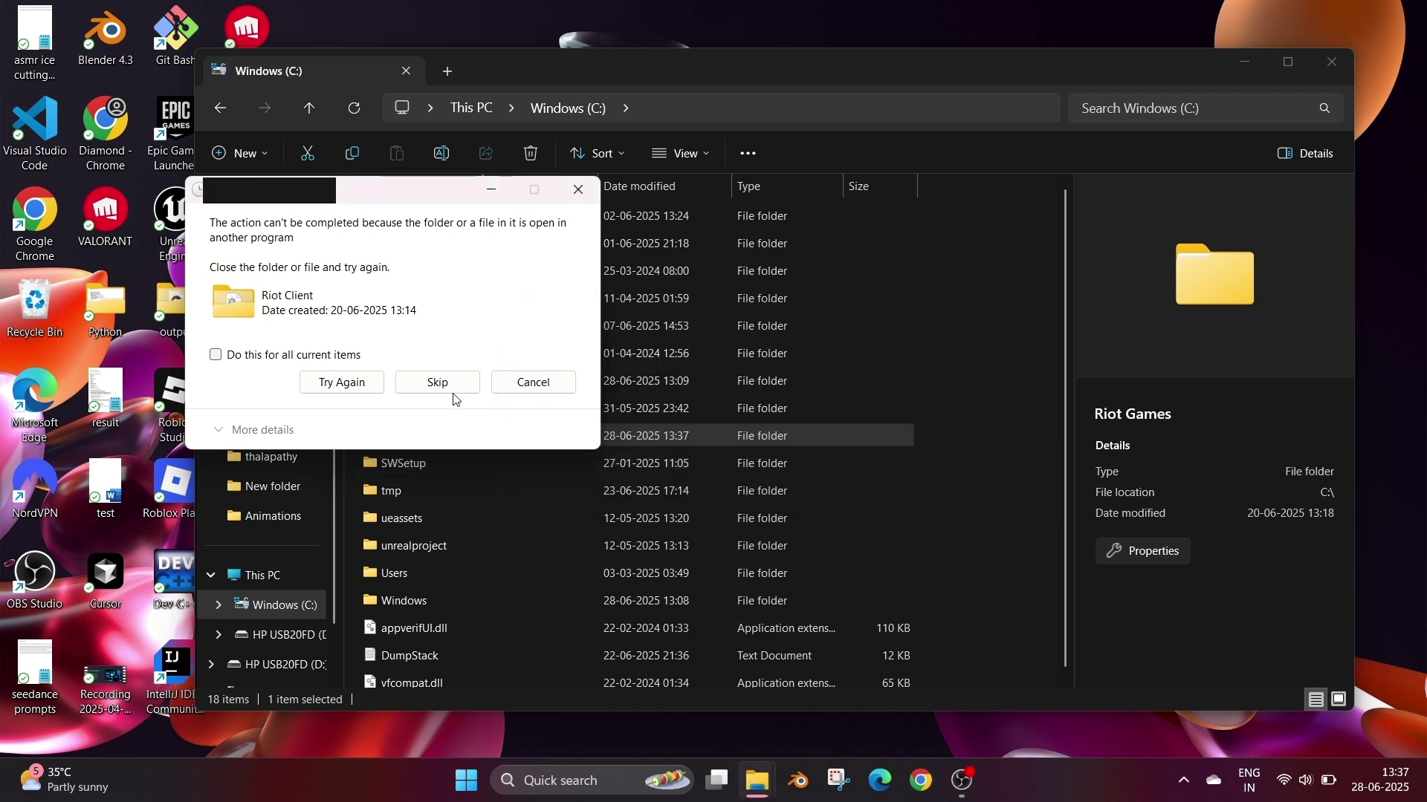
Step: Retry the Riot Games deletion, then search 'rio' and open the Riot Client shortcut's location
left_click(357, 382)
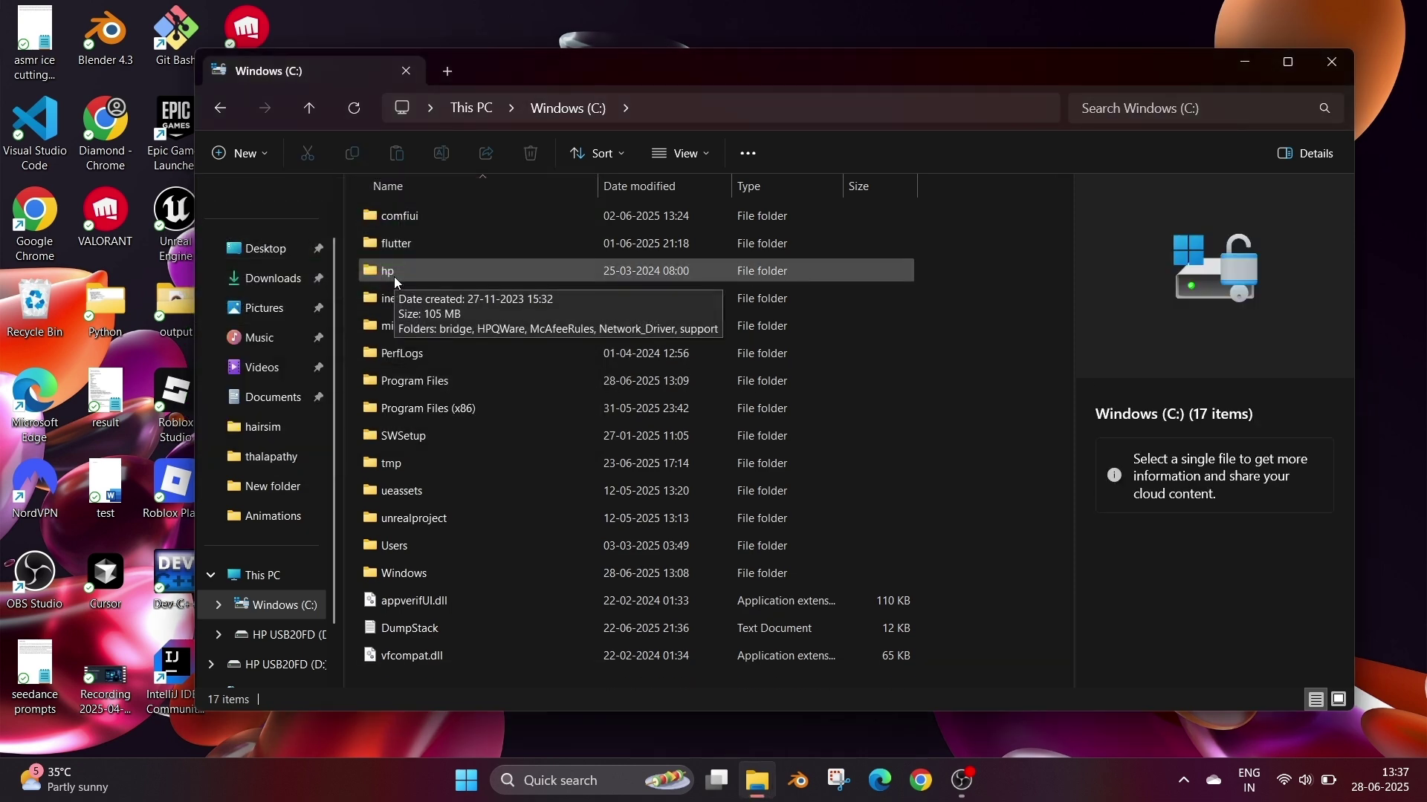
left_click(574, 780)
type("rio")
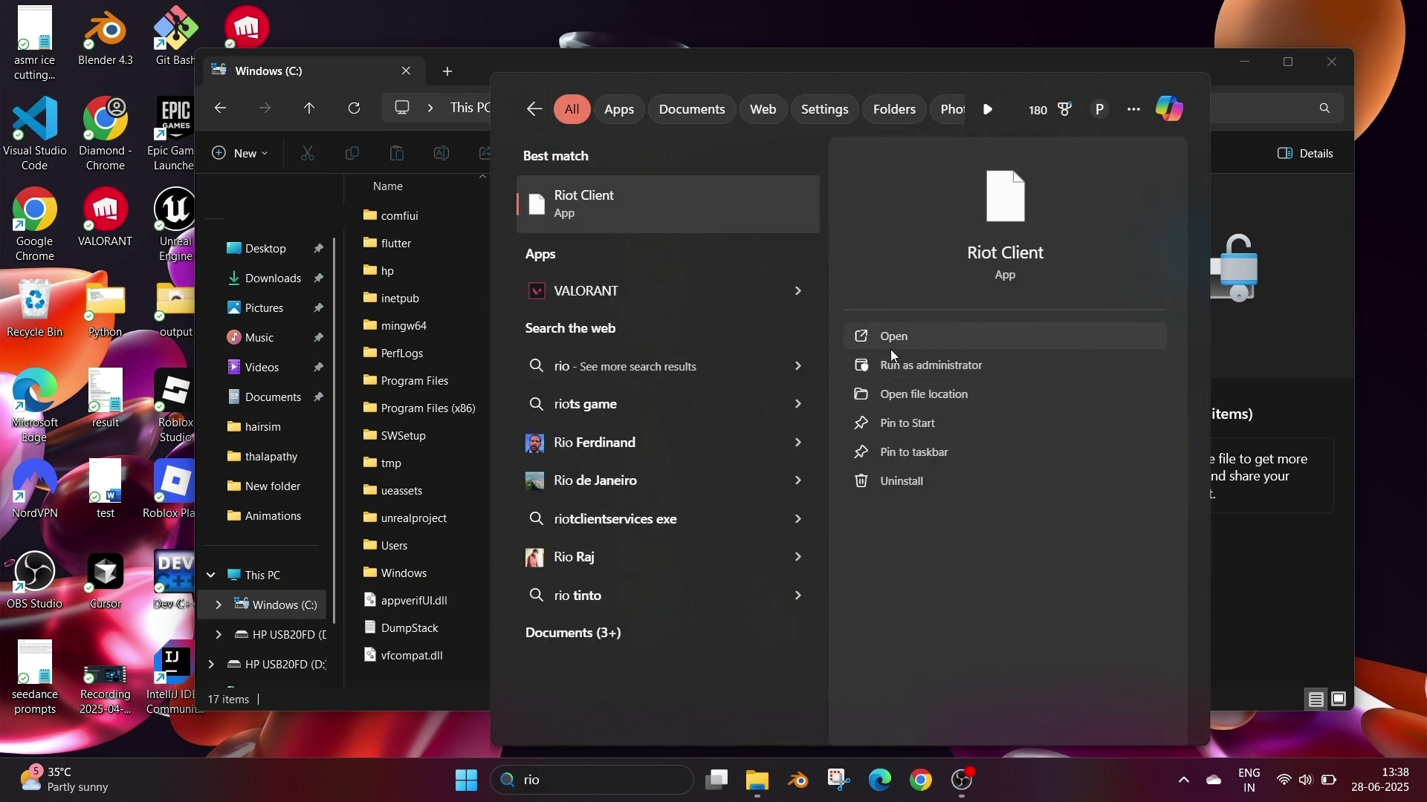
left_click(908, 395)
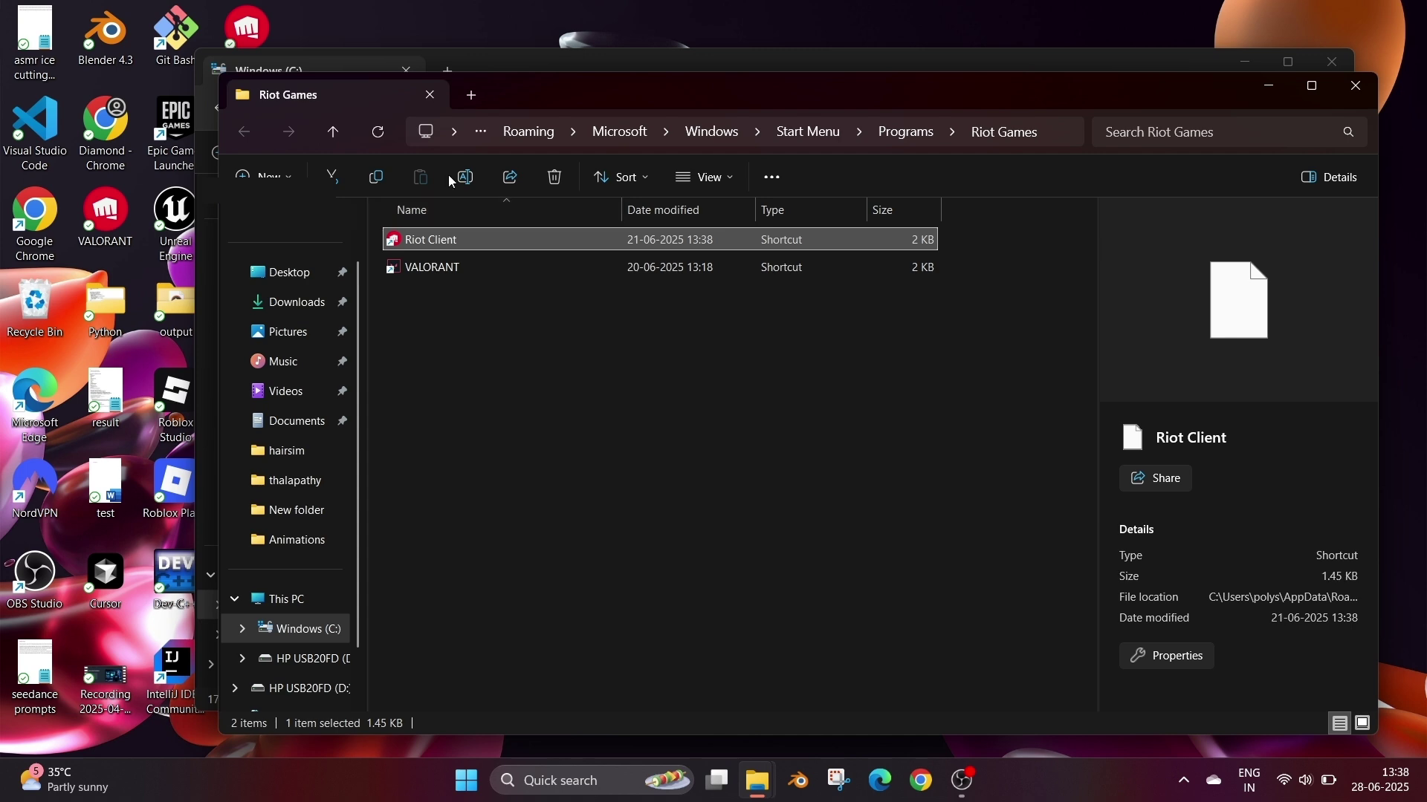
Step: Delete the Riot Games folder from the Start Menu Programs folder
left_click(894, 137)
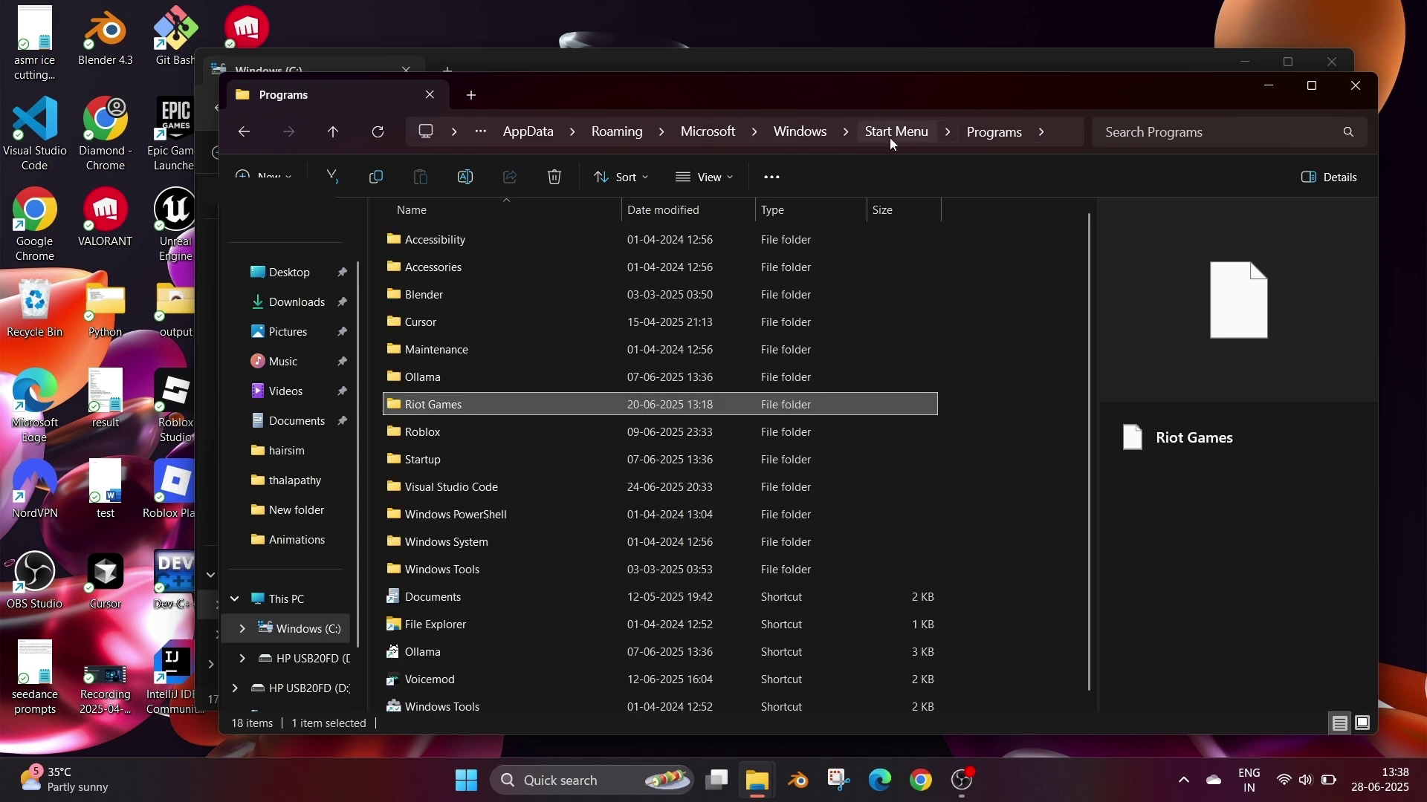
right_click(535, 409)
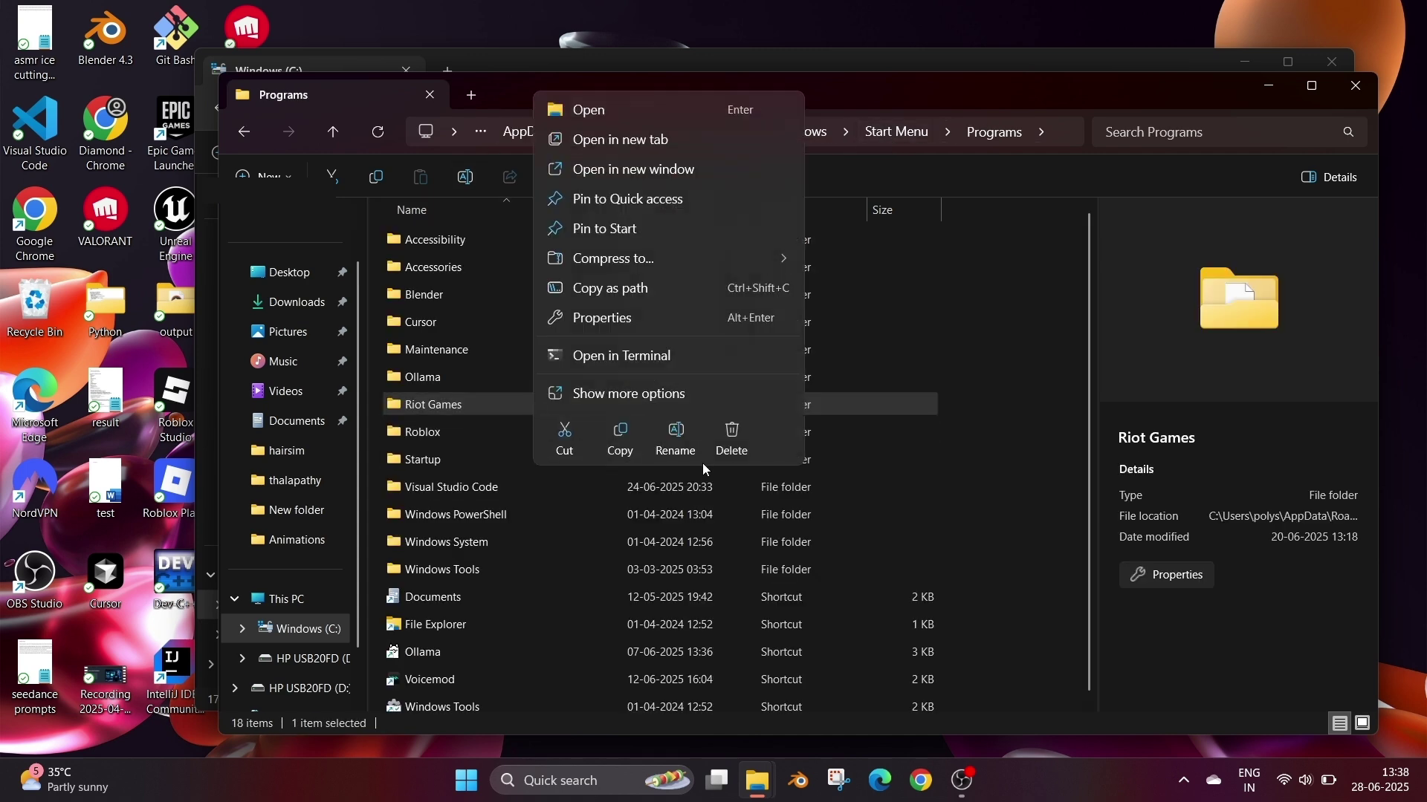
left_click(746, 443)
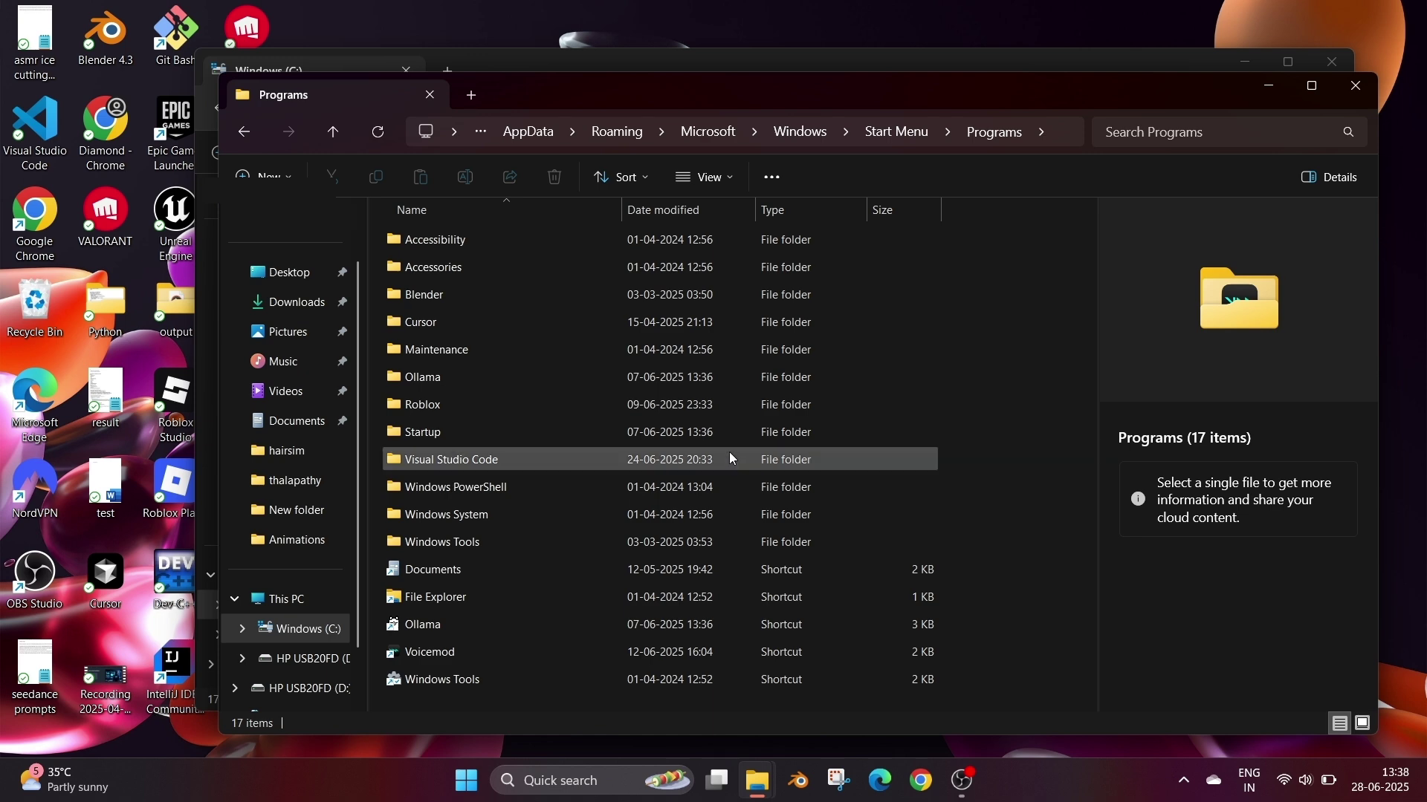
Step: From the desktop, open Control Panel with a 'cont' search and go to its Programs category
key("super+d")
left_click(546, 780)
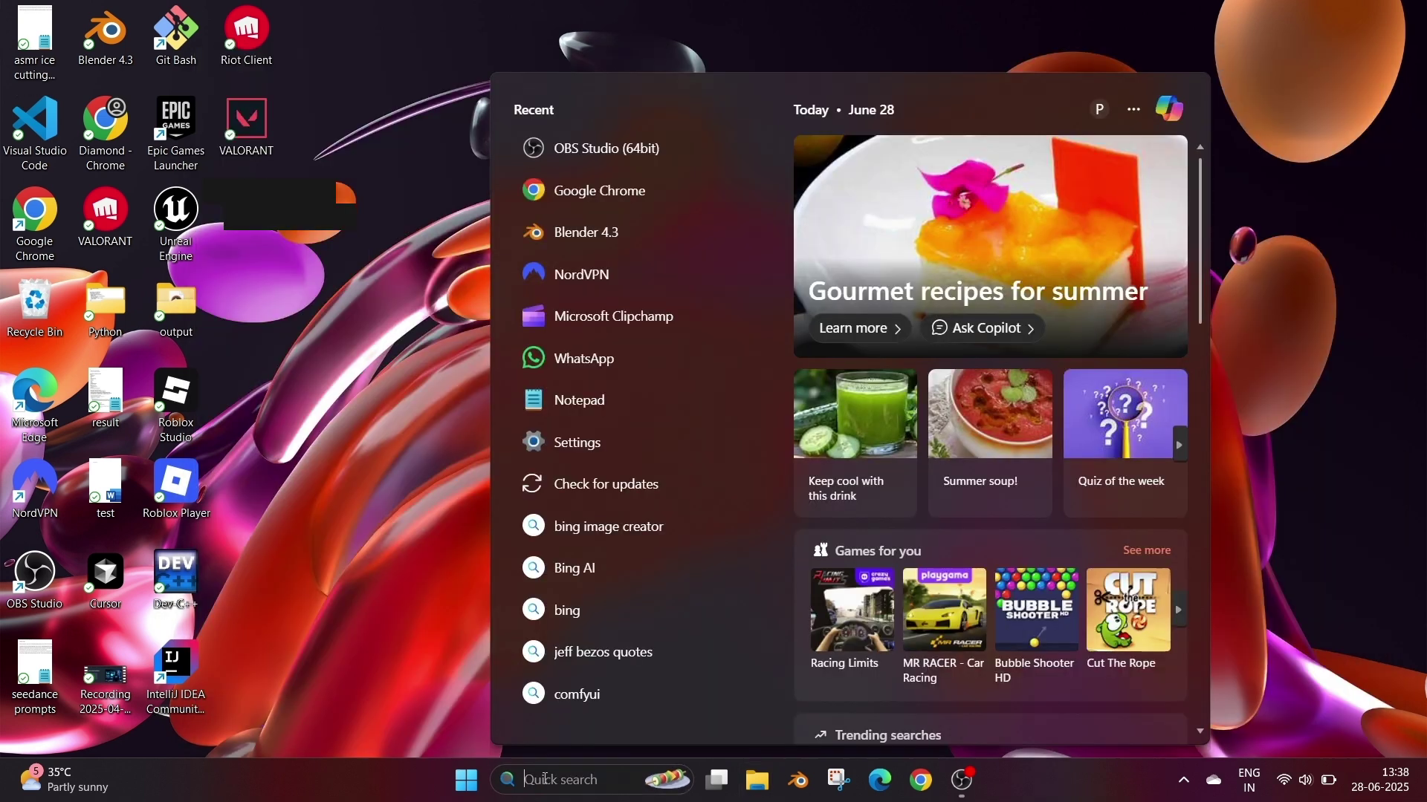
type("cont")
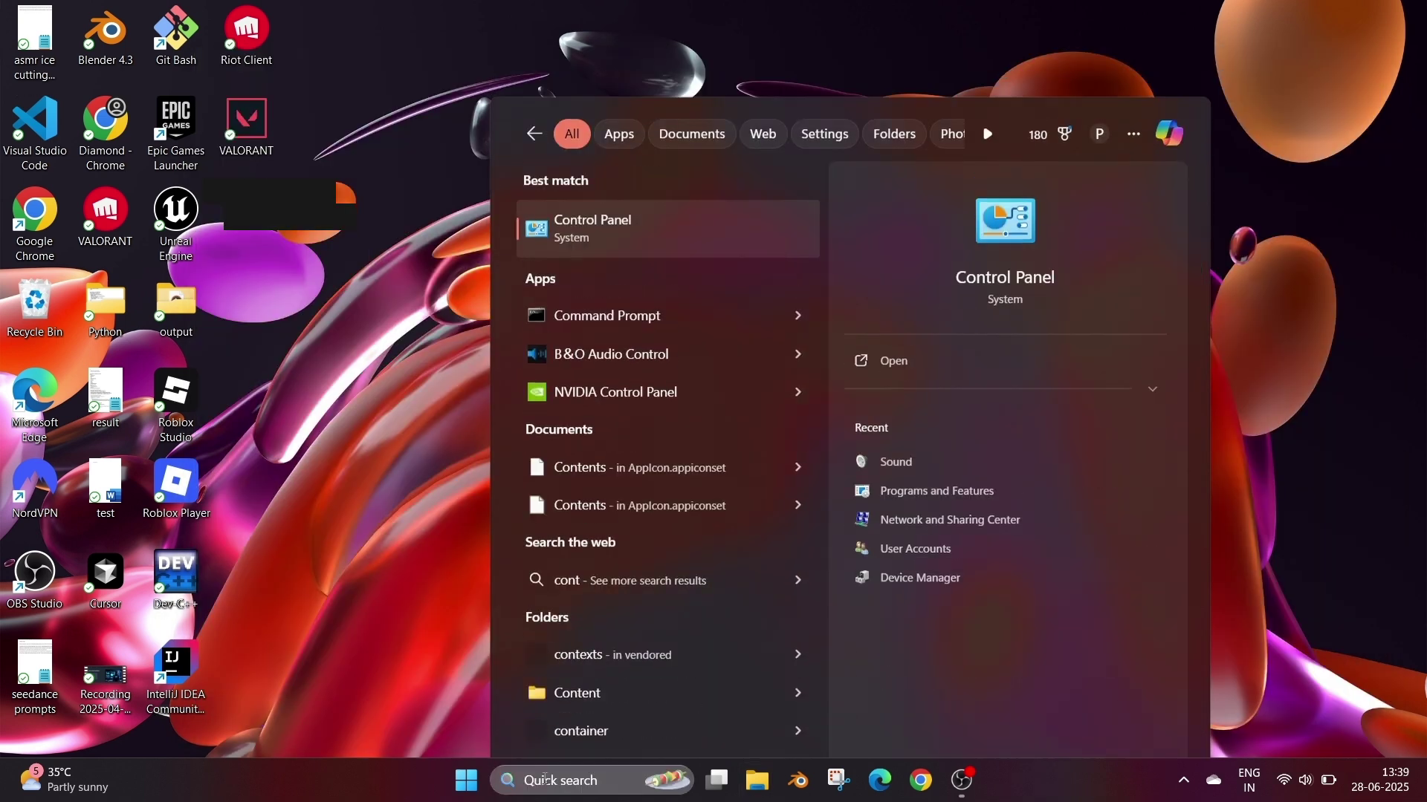
key("Return")
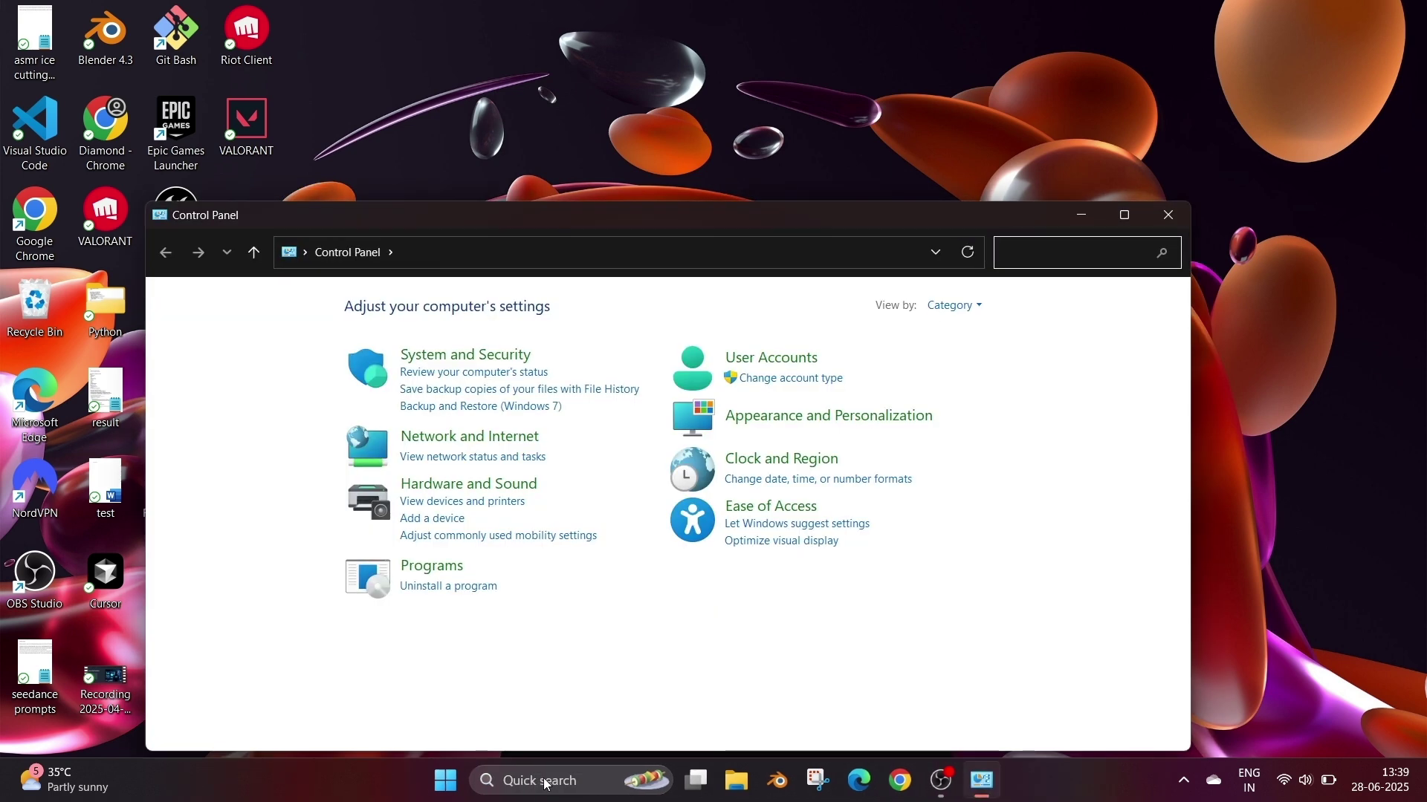
left_click(417, 573)
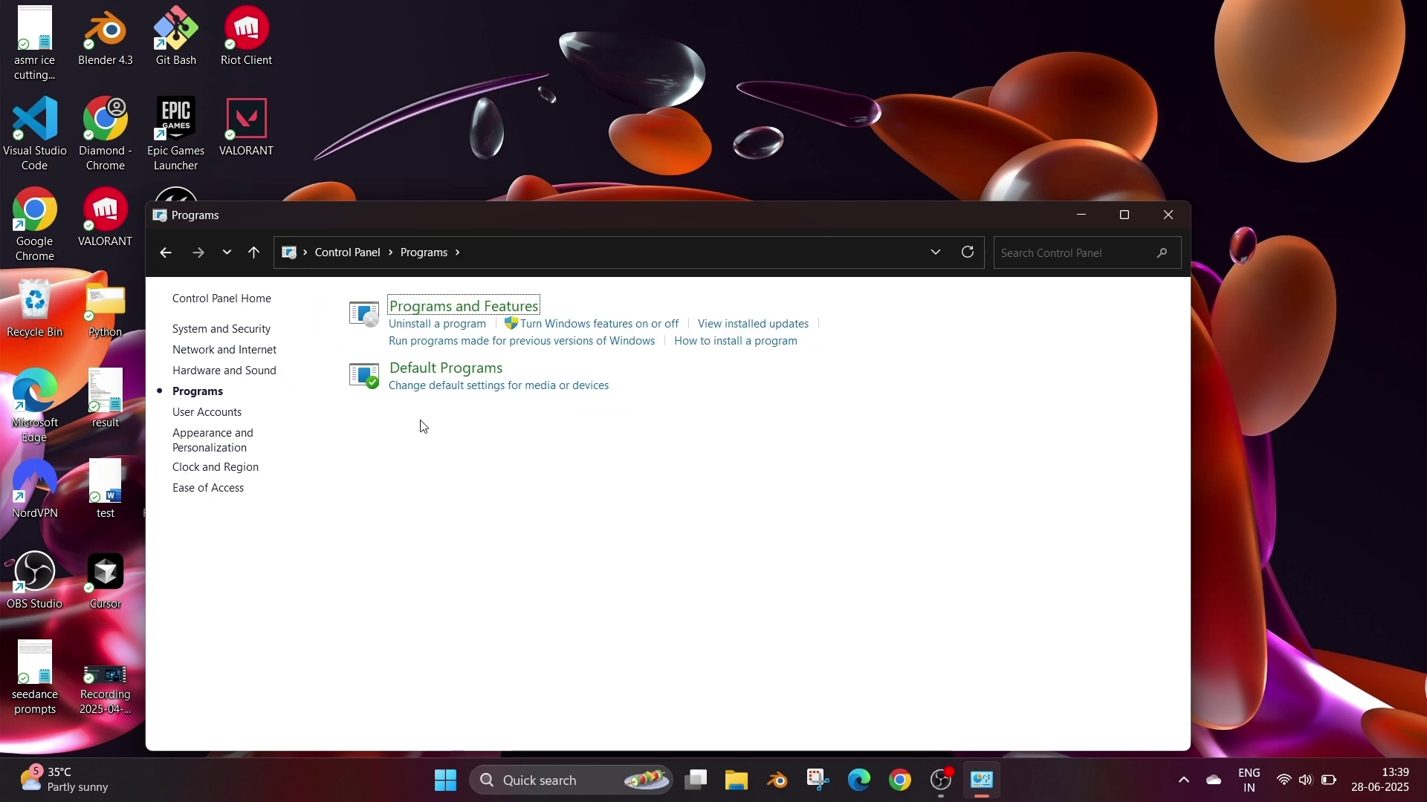
Step: Uninstall VALORANT in Programs and Features, accepting removal of its entry despite the error
left_click(453, 307)
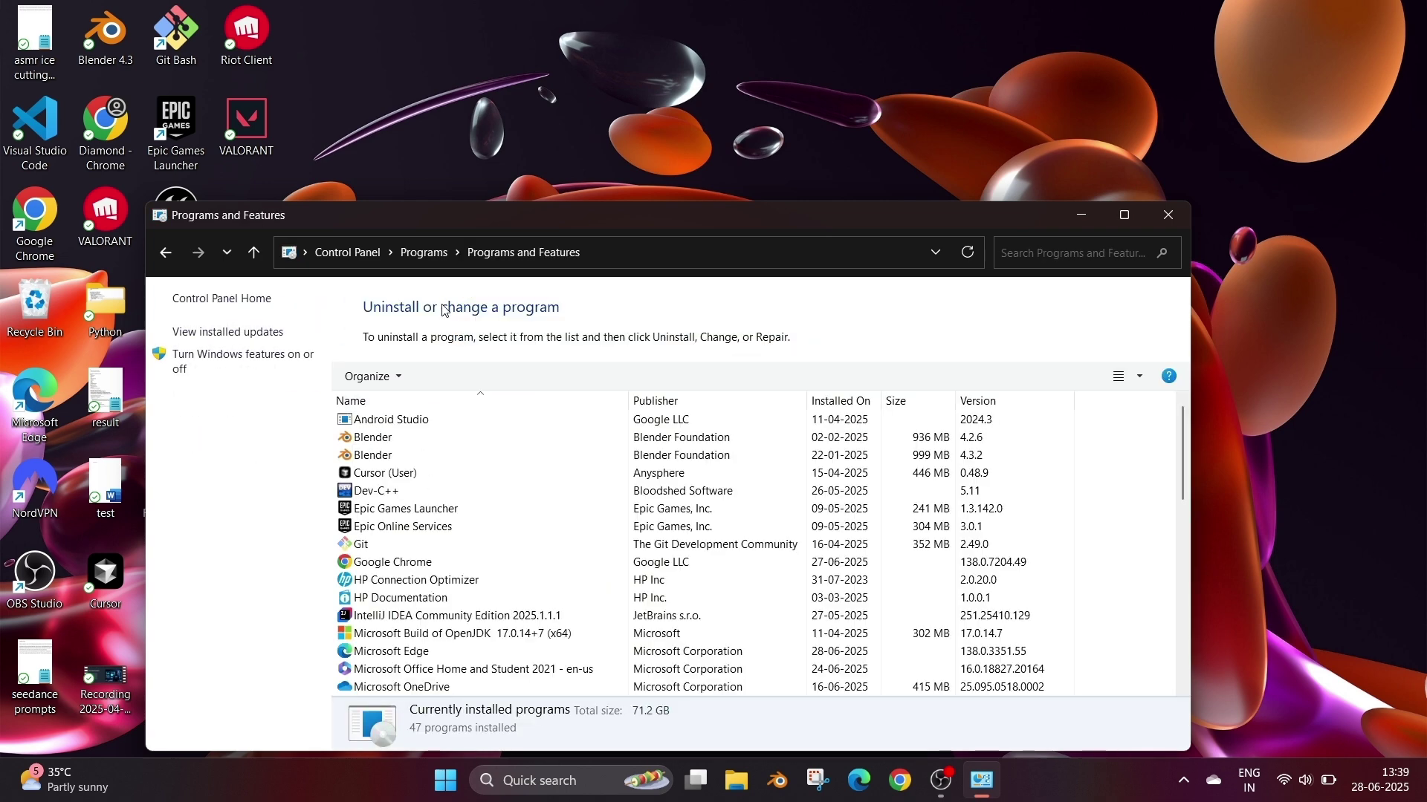
scroll(456, 566, "down", 2)
scroll(457, 566, "down", 4)
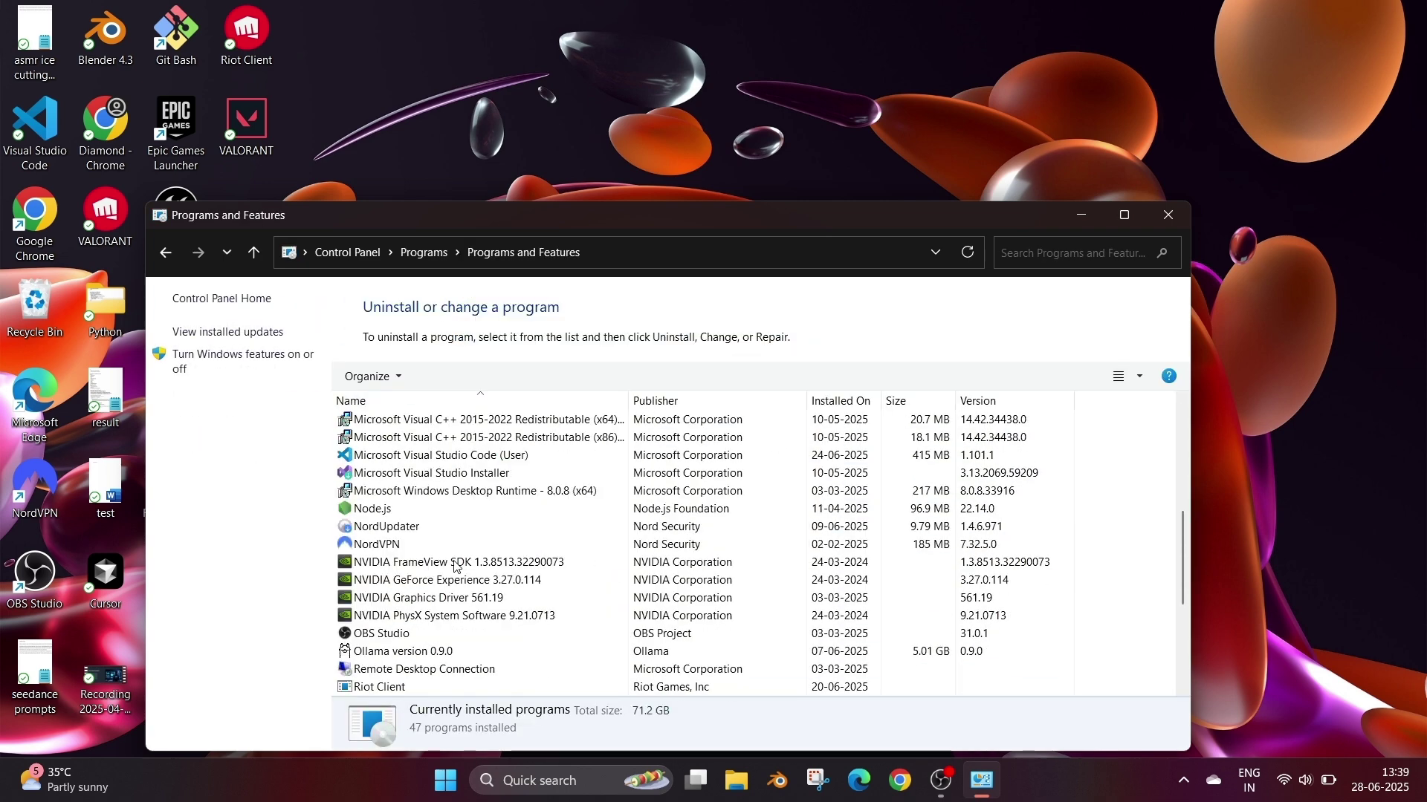
scroll(445, 557, "down", 5)
left_click(435, 547)
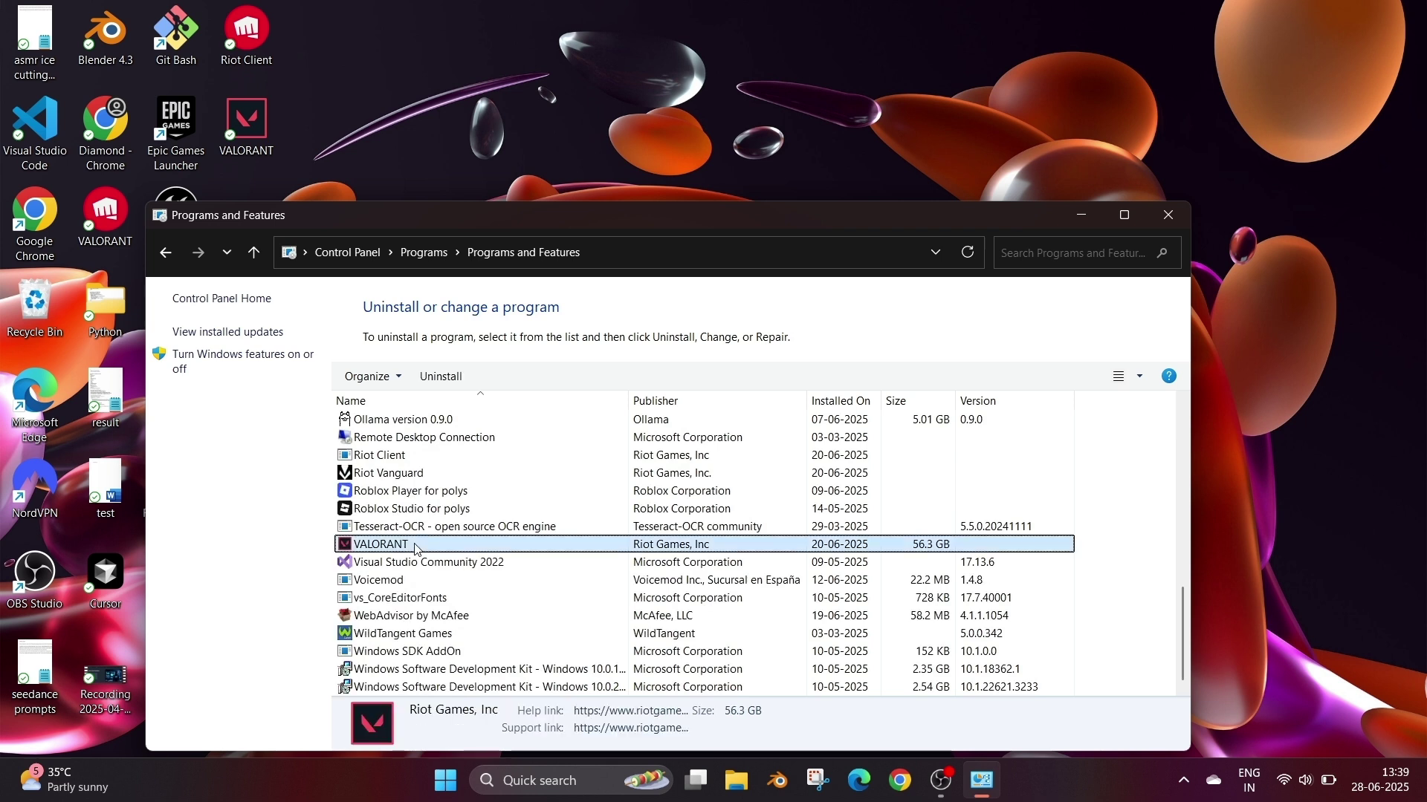
right_click(435, 548)
left_click(442, 560)
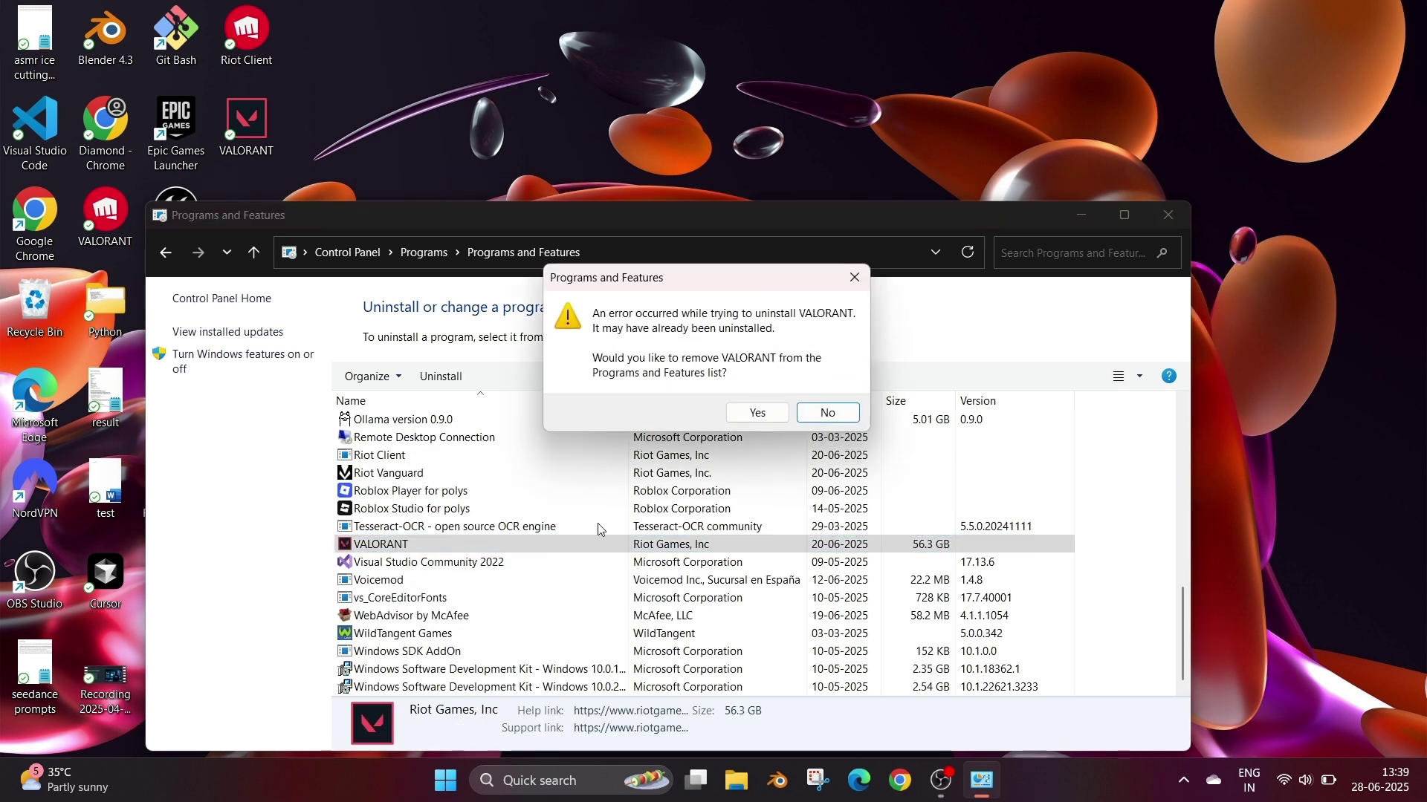
left_click(757, 412)
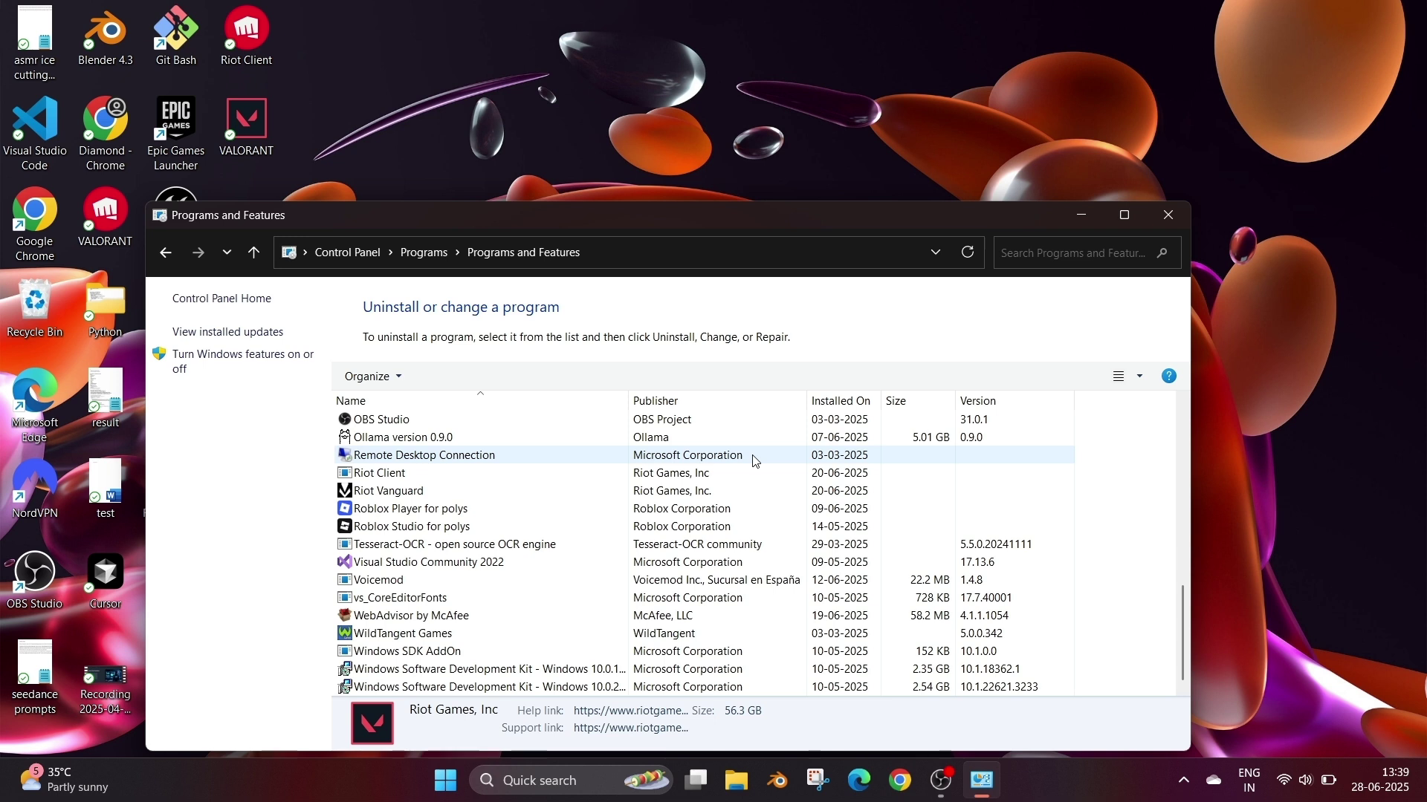
Step: Filter installed programs by 'riot' and completely uninstall Riot Vanguard
left_click(999, 265)
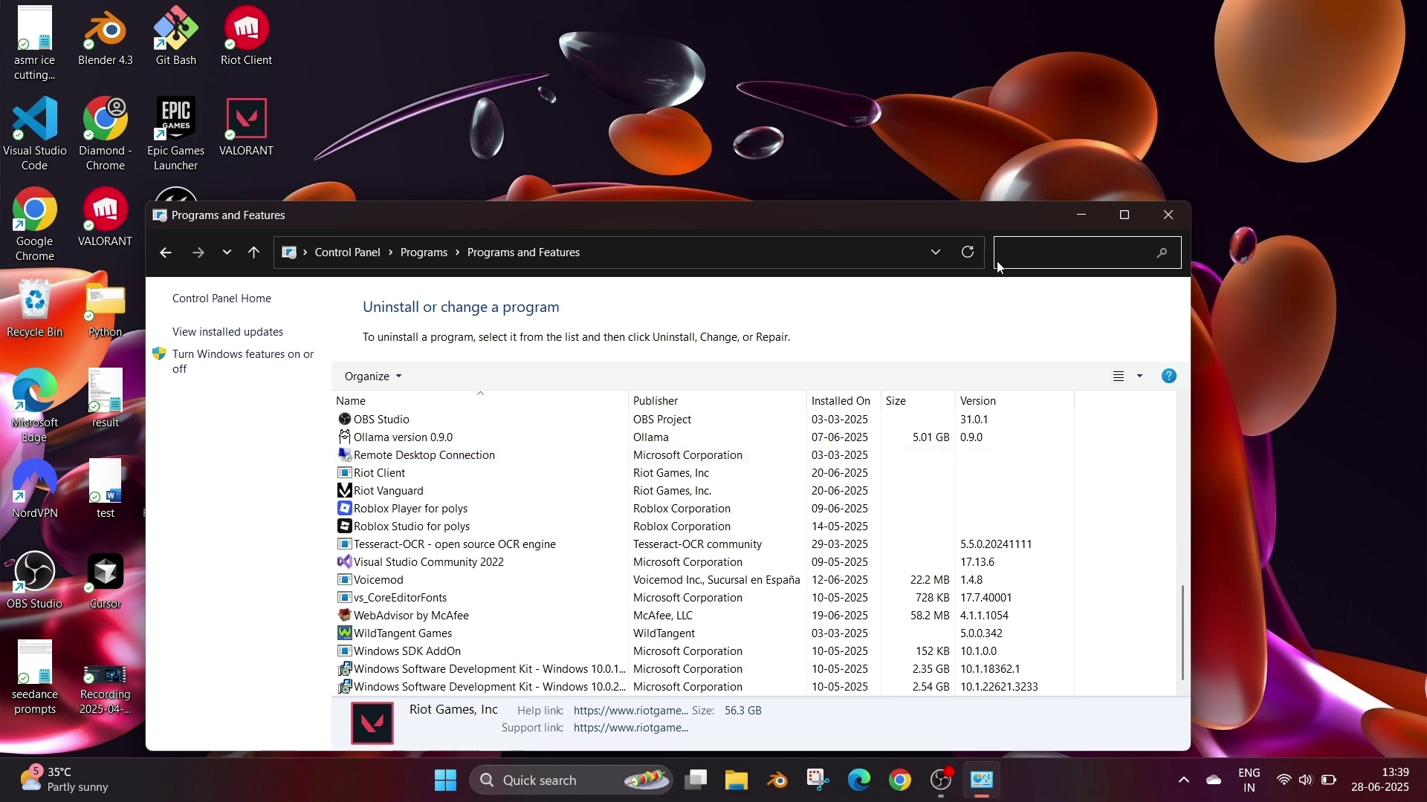
type("riot")
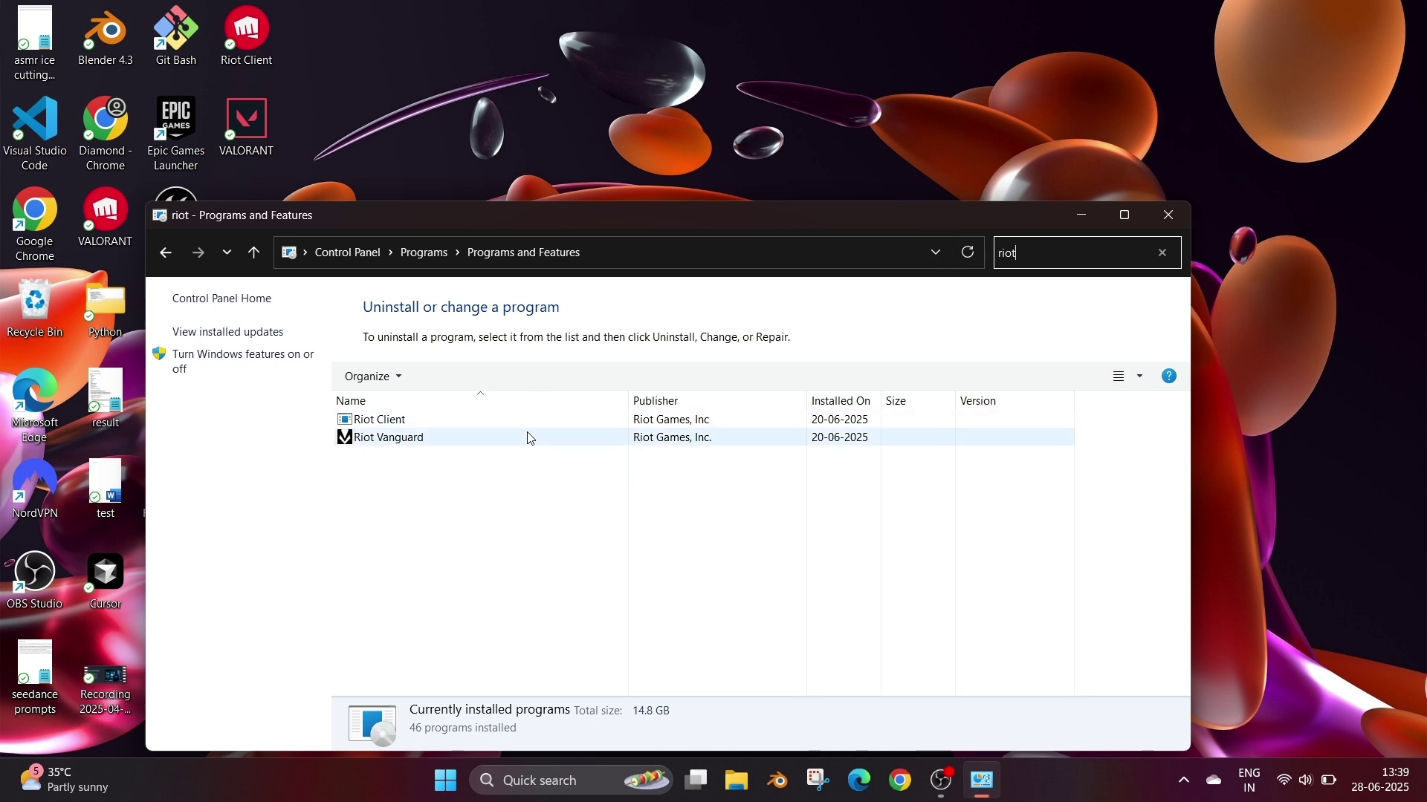
right_click(529, 445)
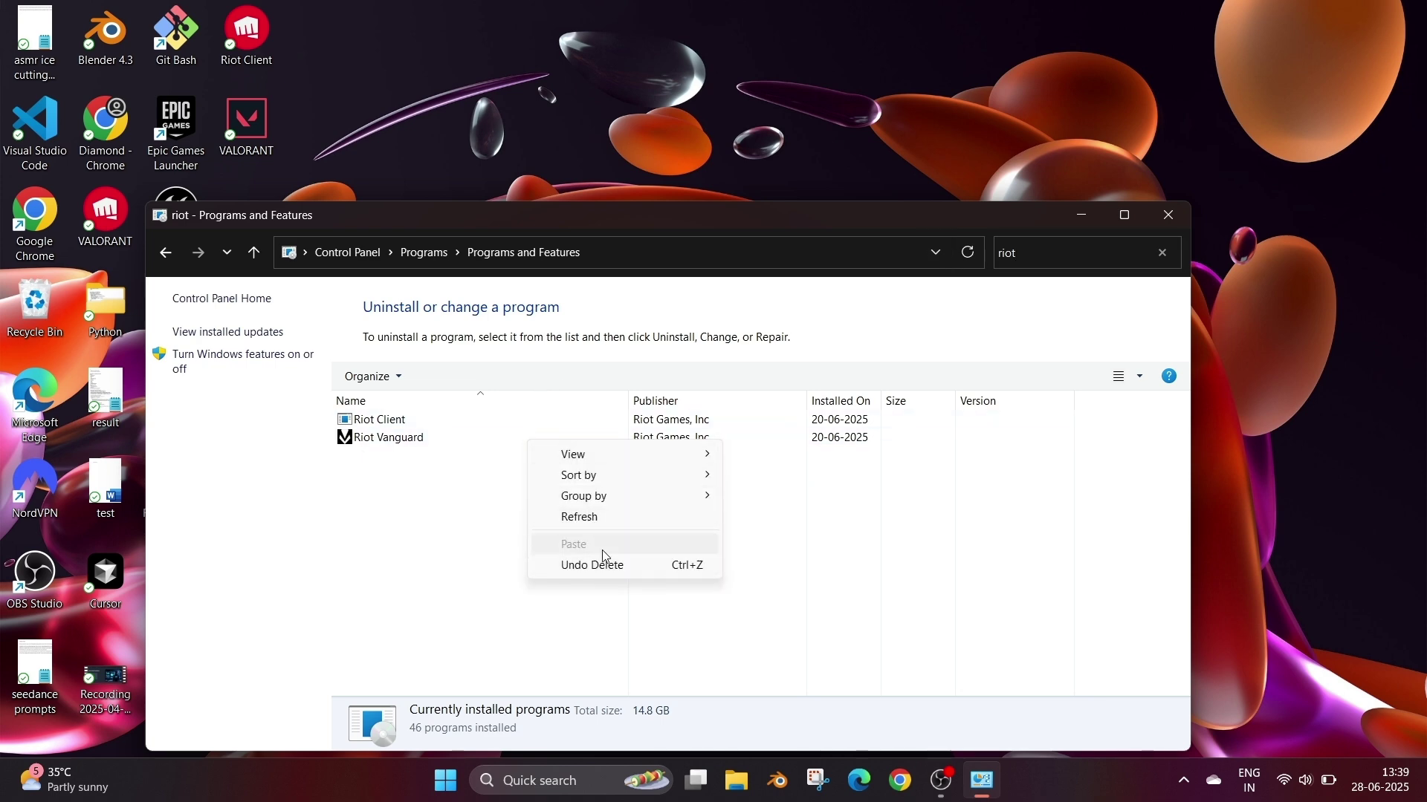
left_click(371, 438)
right_click(401, 439)
left_click(455, 452)
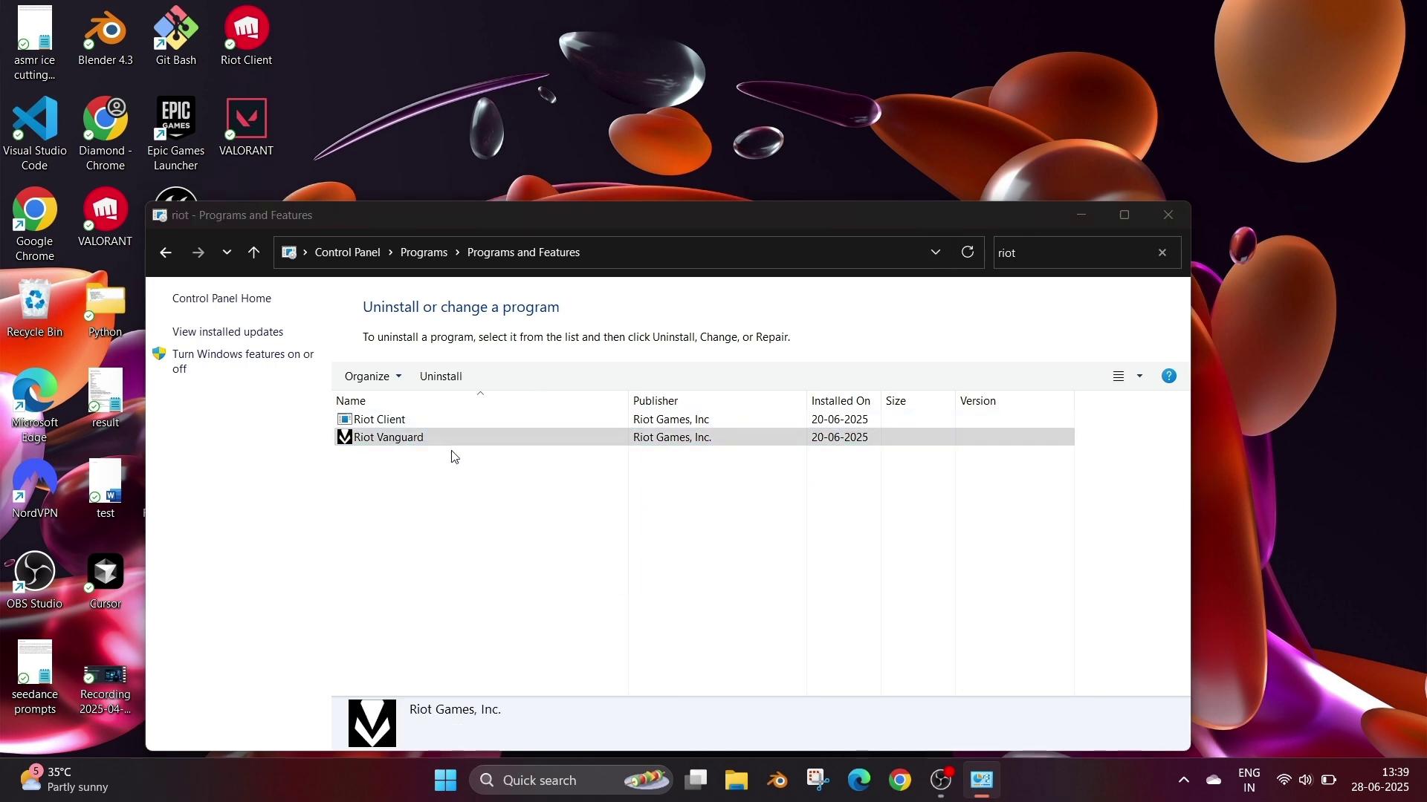
left_click(710, 471)
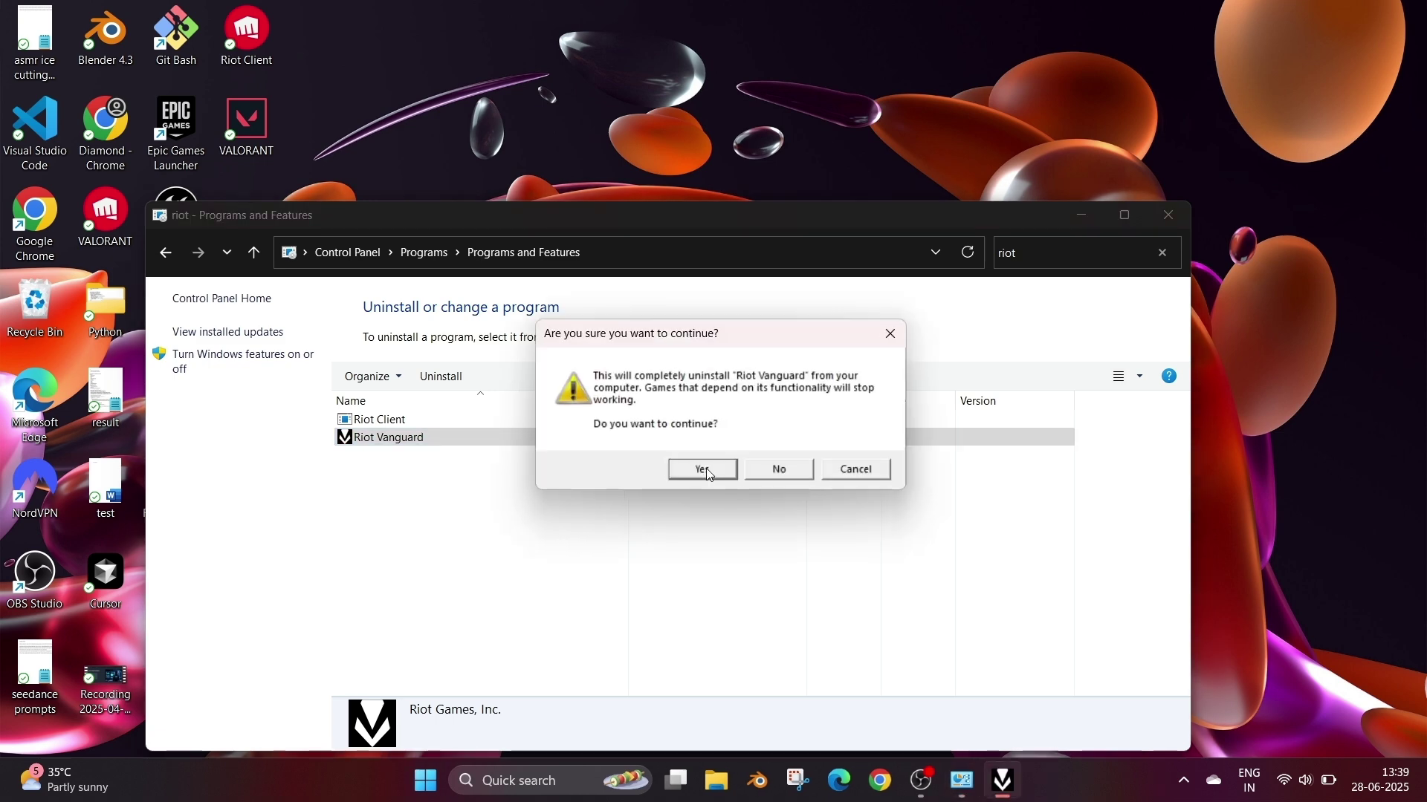
Step: Uninstall Riot Client, removing its entry anyway, and close the programs window
right_click(431, 421)
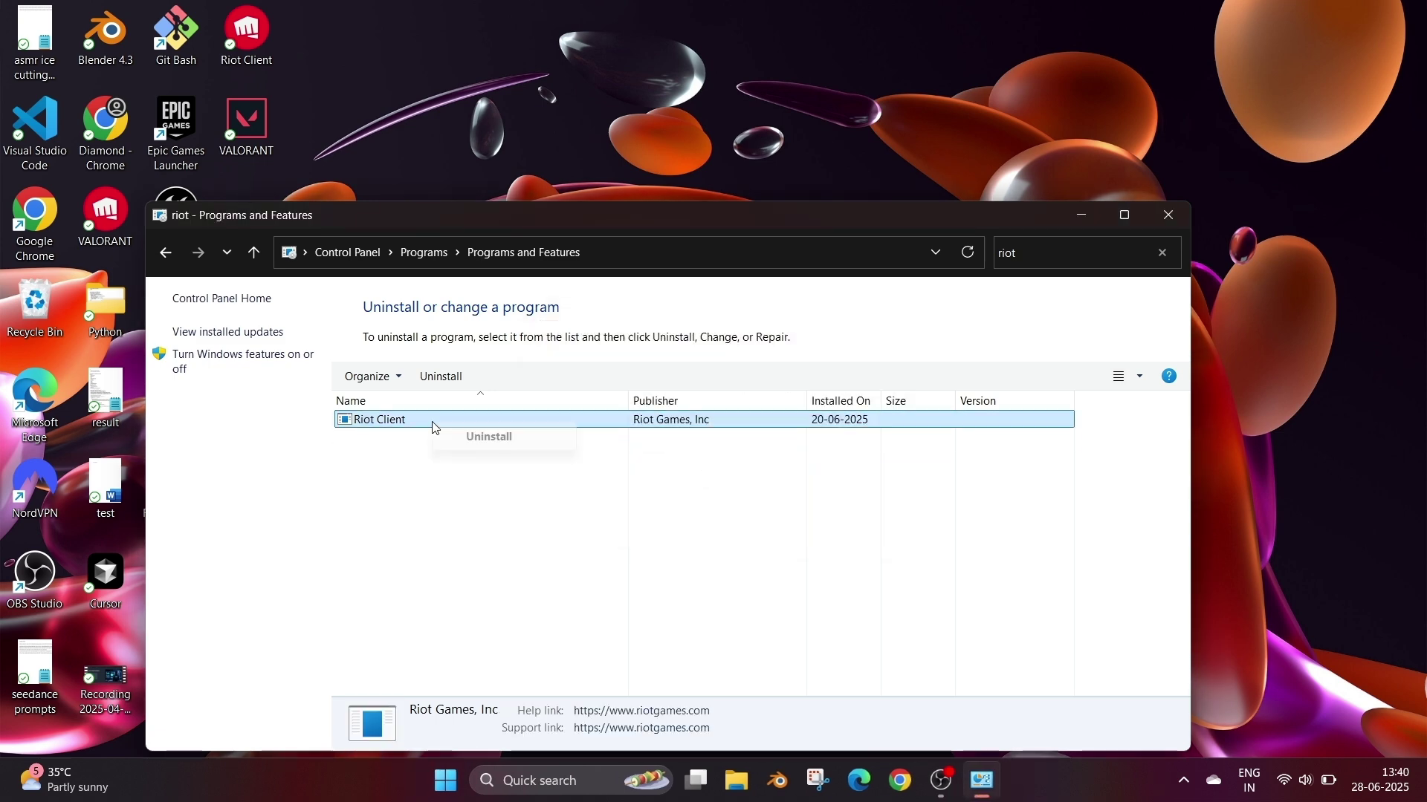
left_click(478, 444)
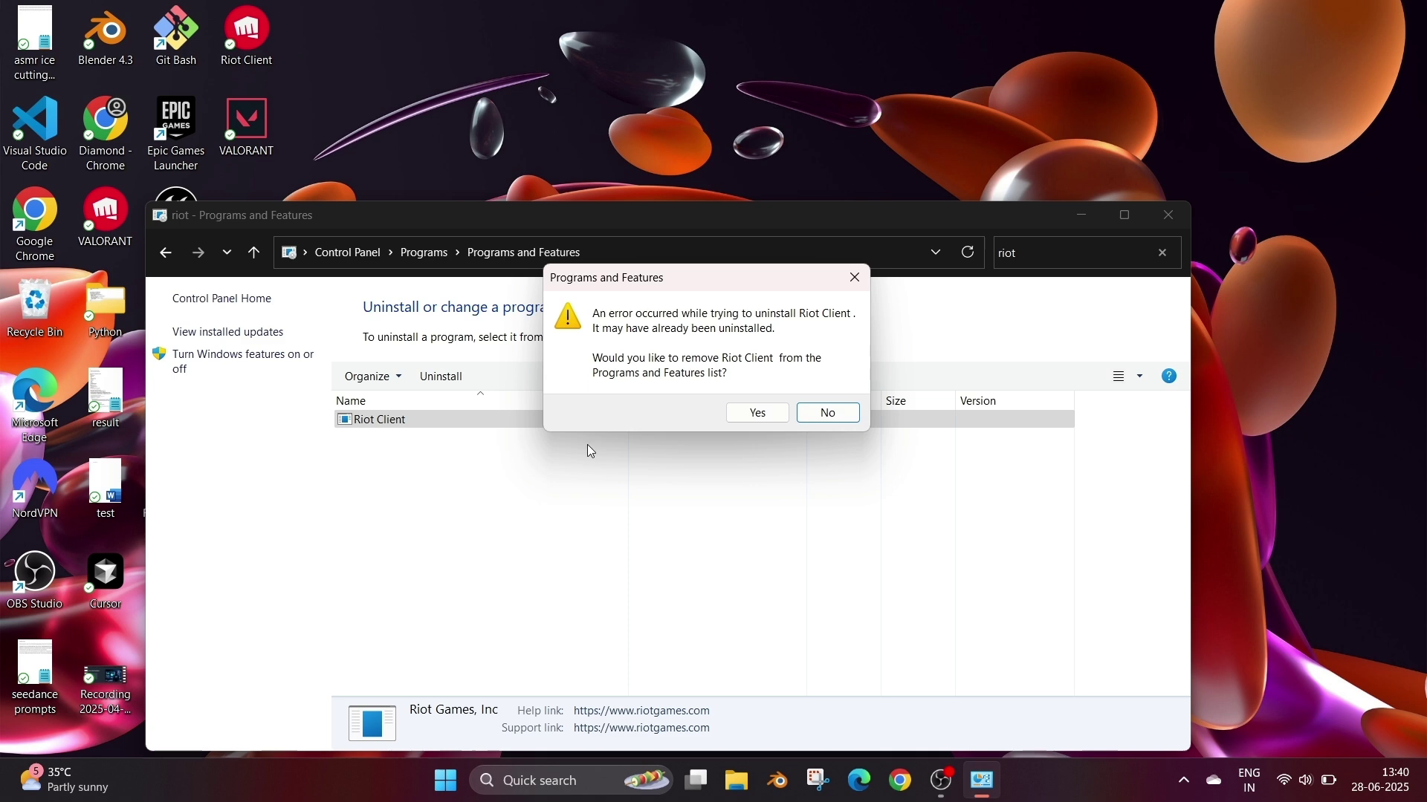
left_click(760, 414)
left_click(1172, 217)
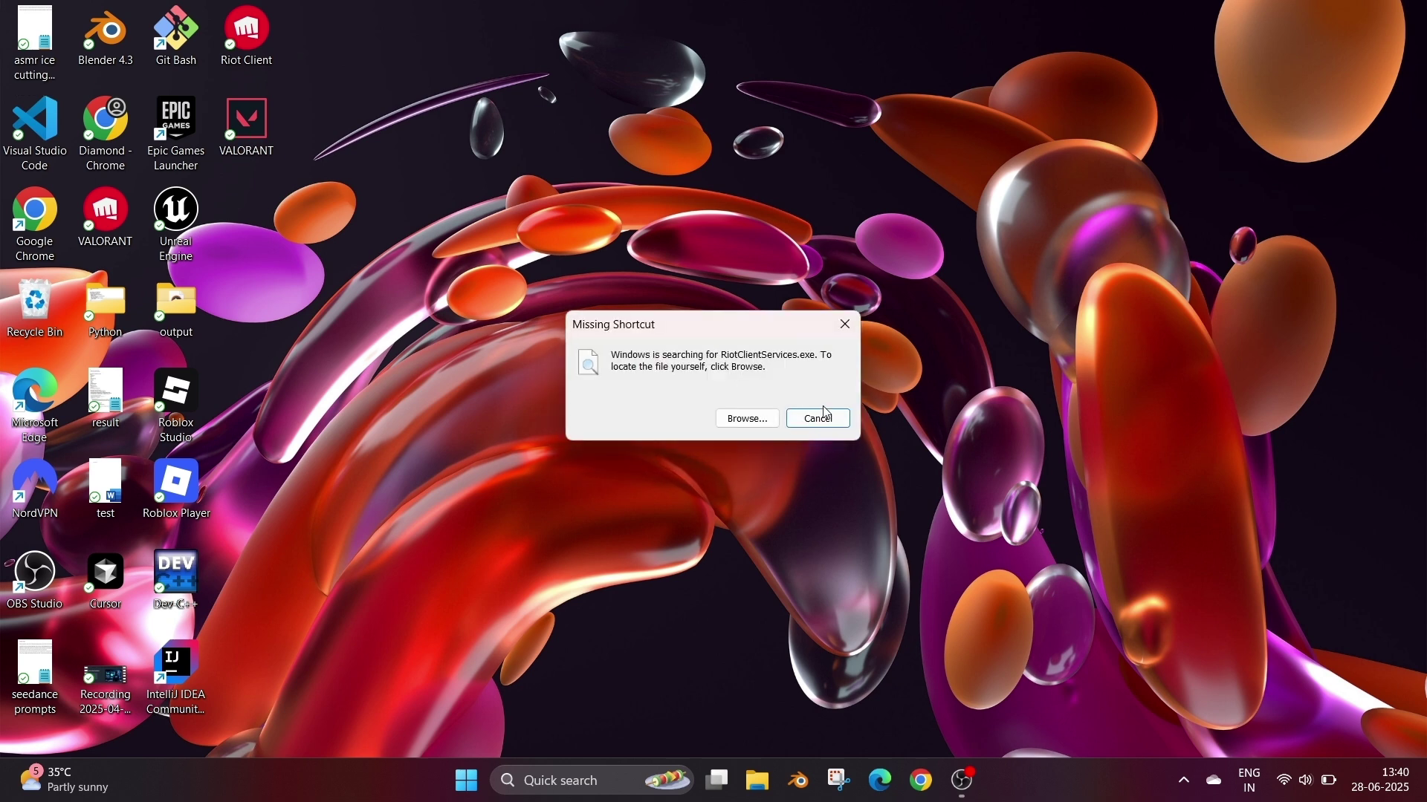
Step: Dismiss the Missing Shortcut warning and delete the VALORANT and Riot Client desktop shortcuts
left_click(820, 419)
right_click(252, 143)
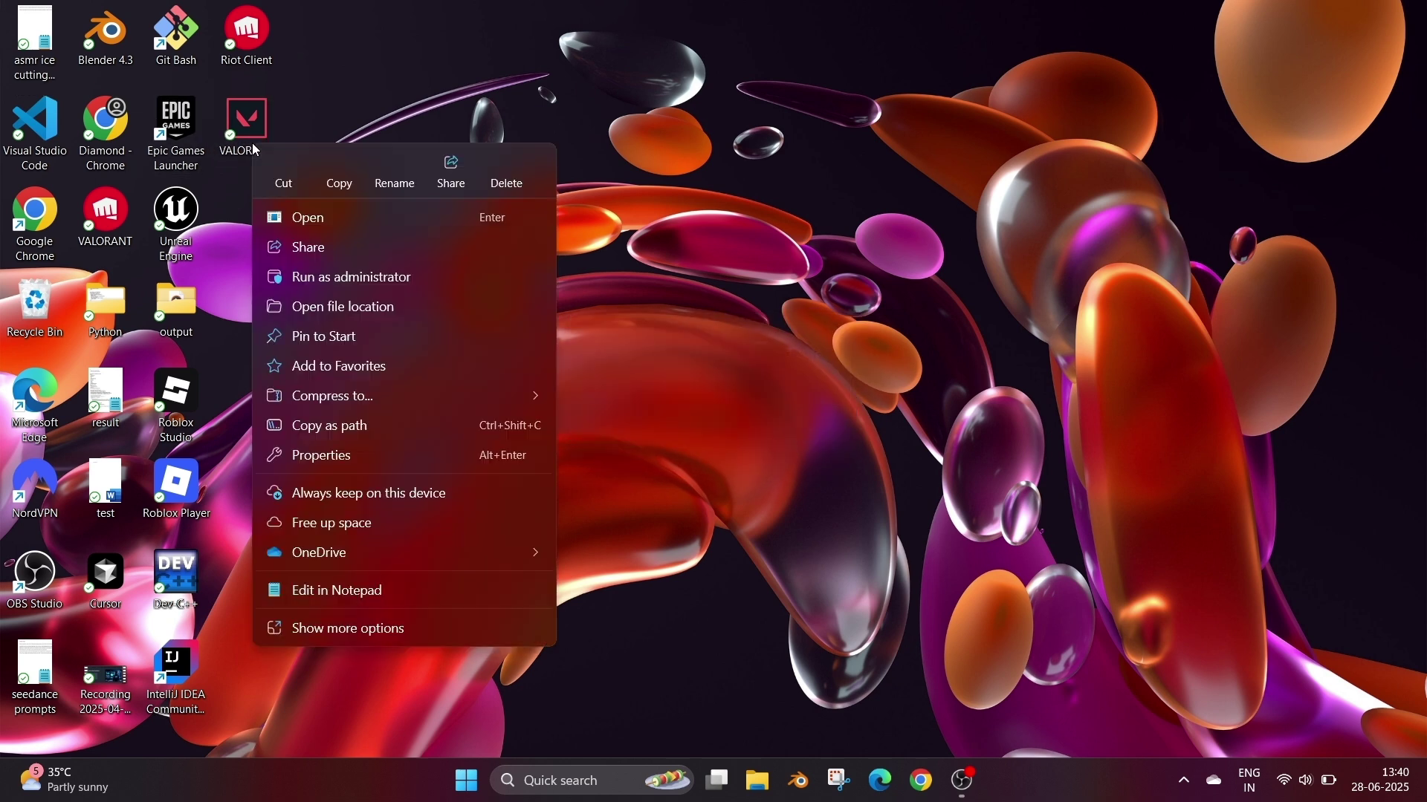
left_click(508, 172)
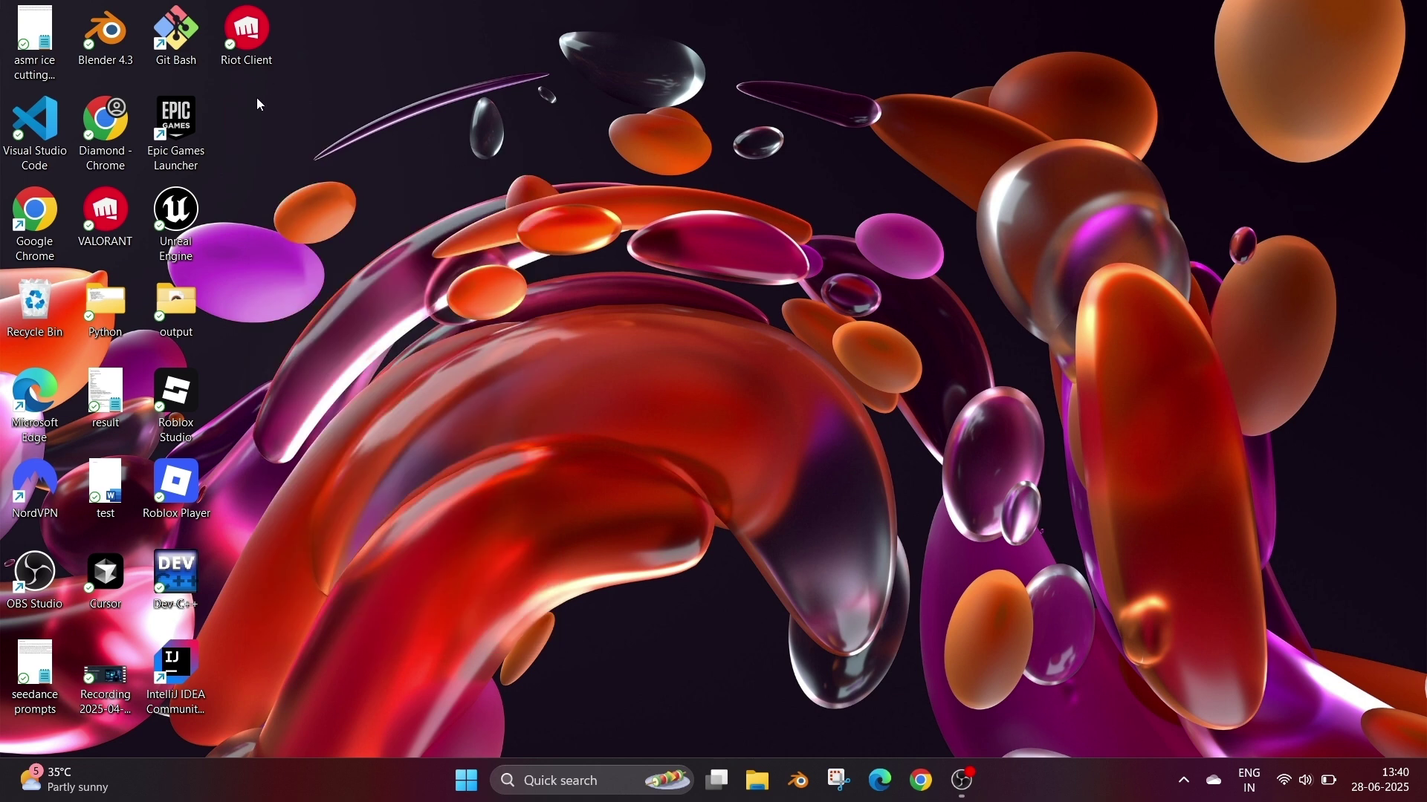
right_click(242, 49)
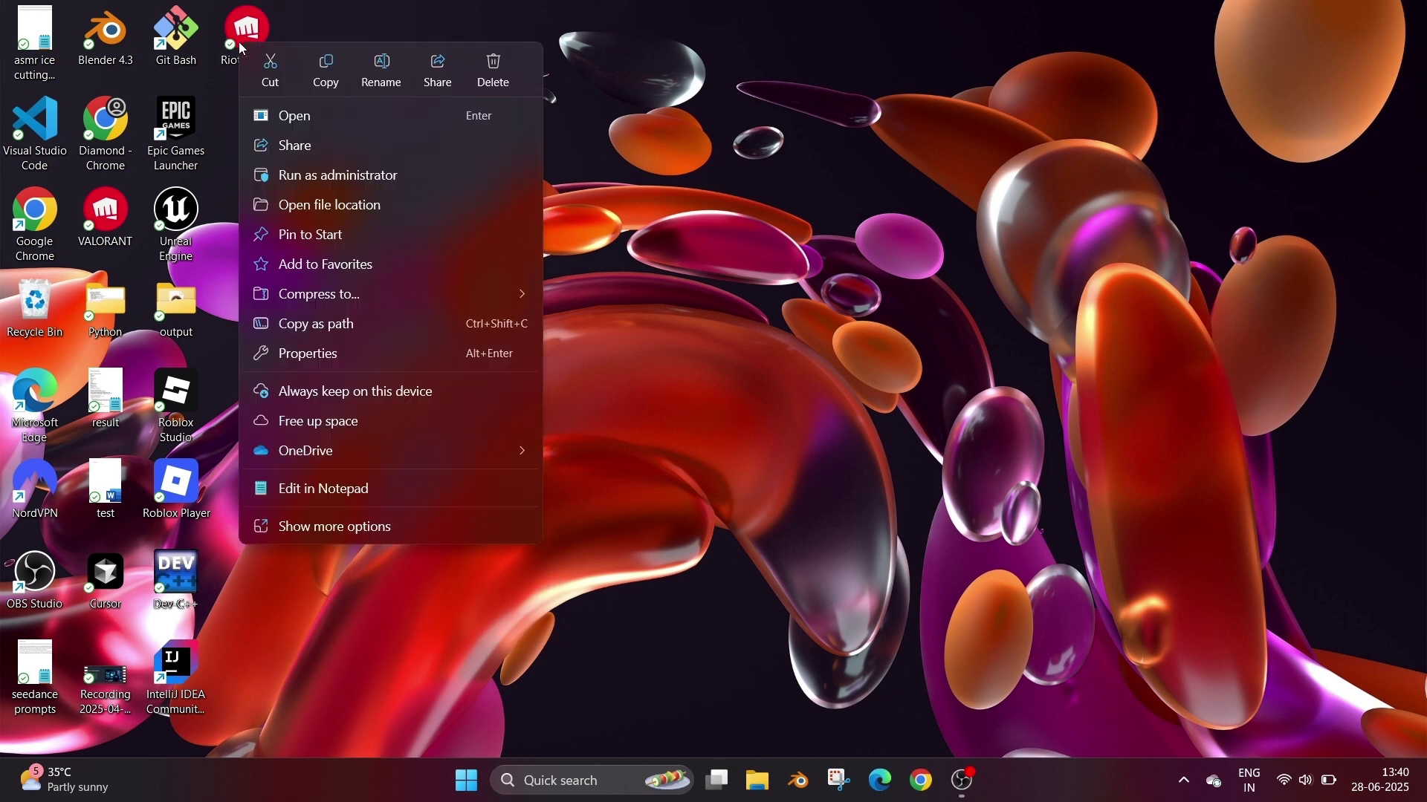
left_click(488, 71)
left_click(544, 764)
Step: Launch Run from search and open %localappdata% in File Explorer
type("run")
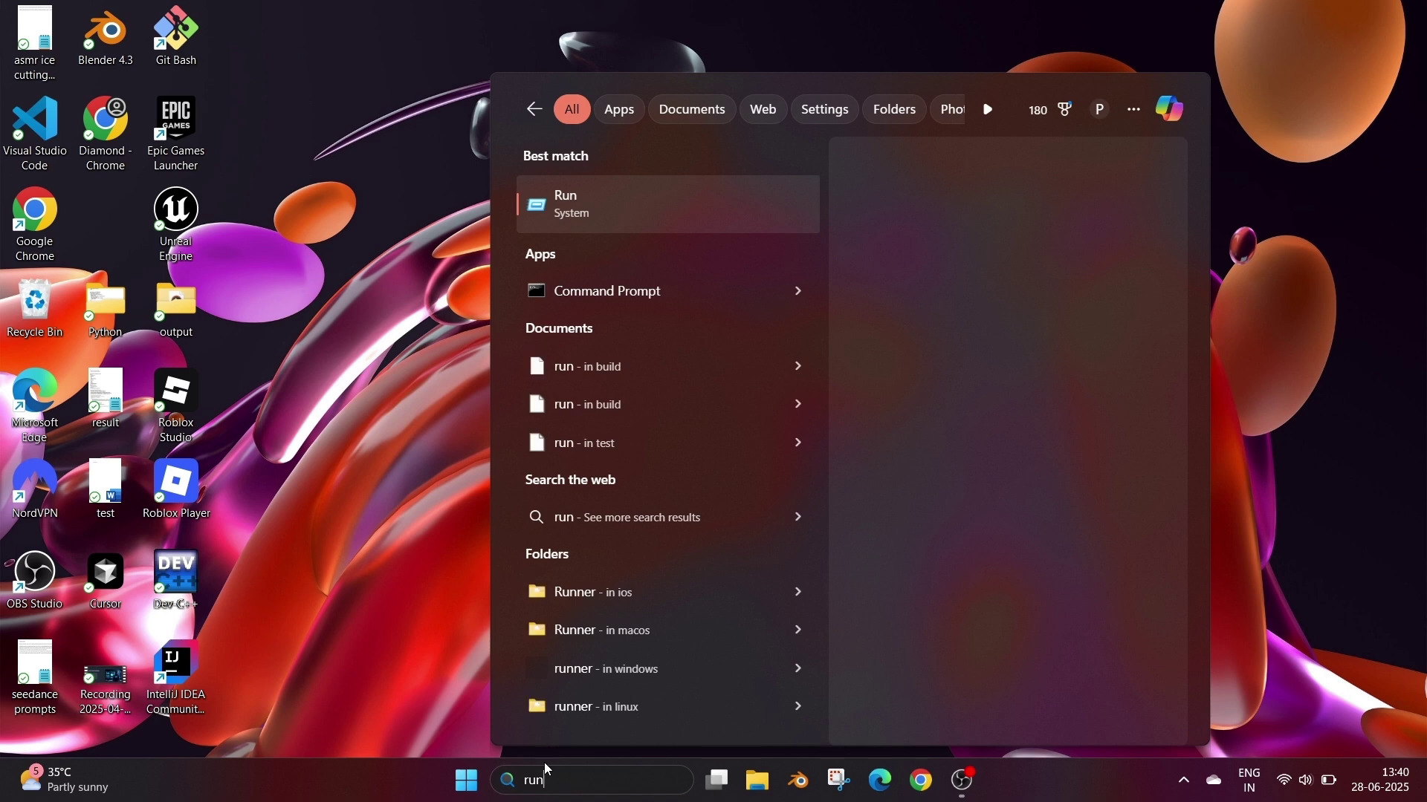
key("Return")
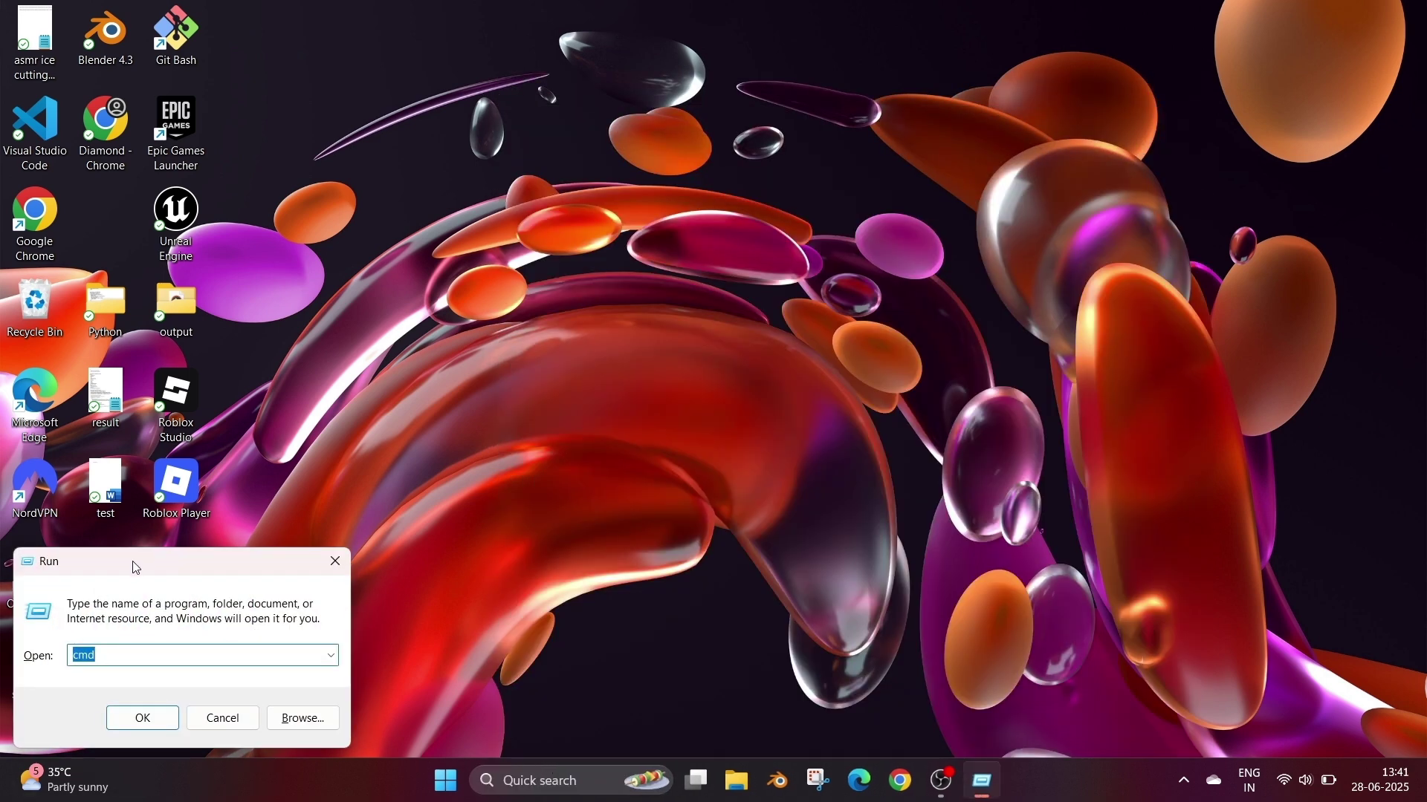
type("%localappdata@")
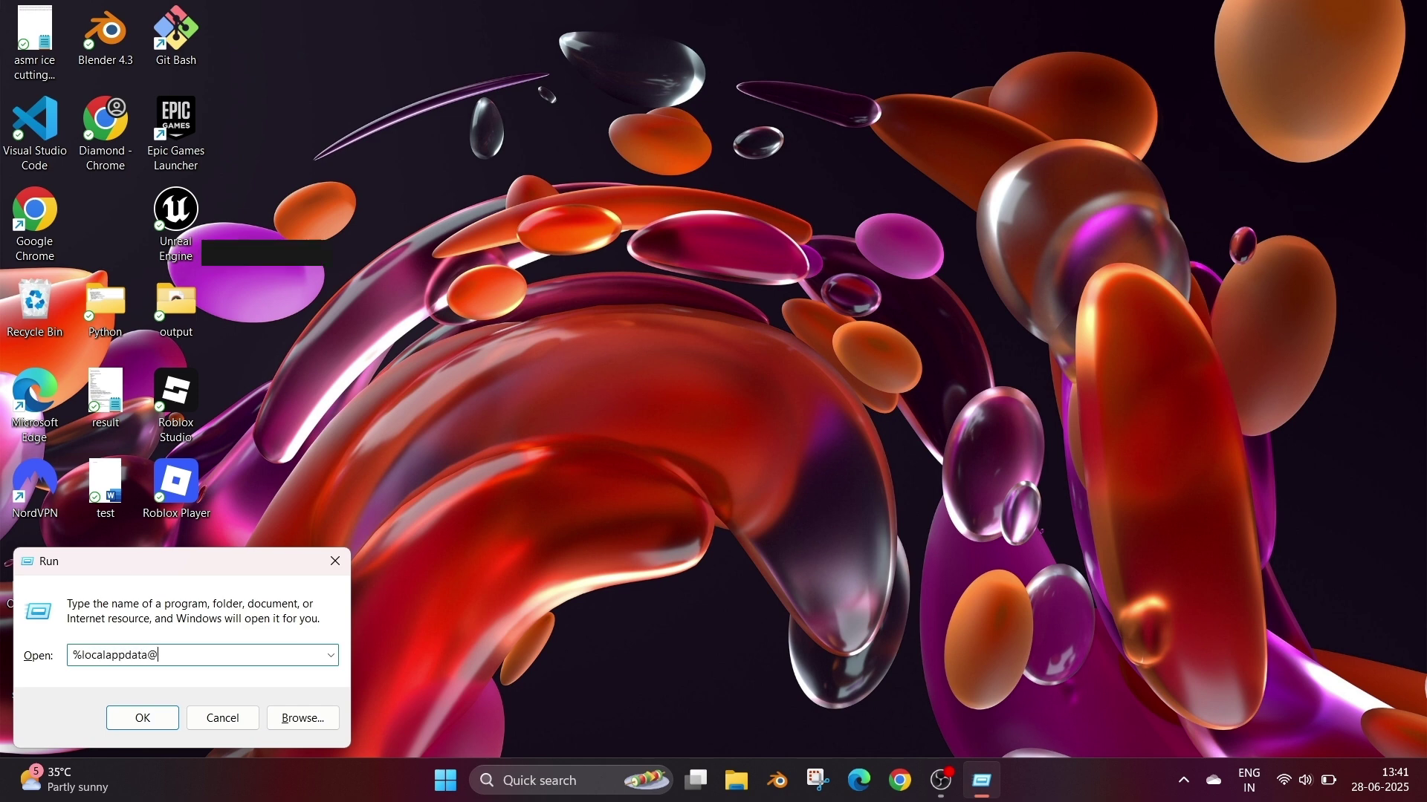
key("BackSpace")
type("%")
left_click(153, 716)
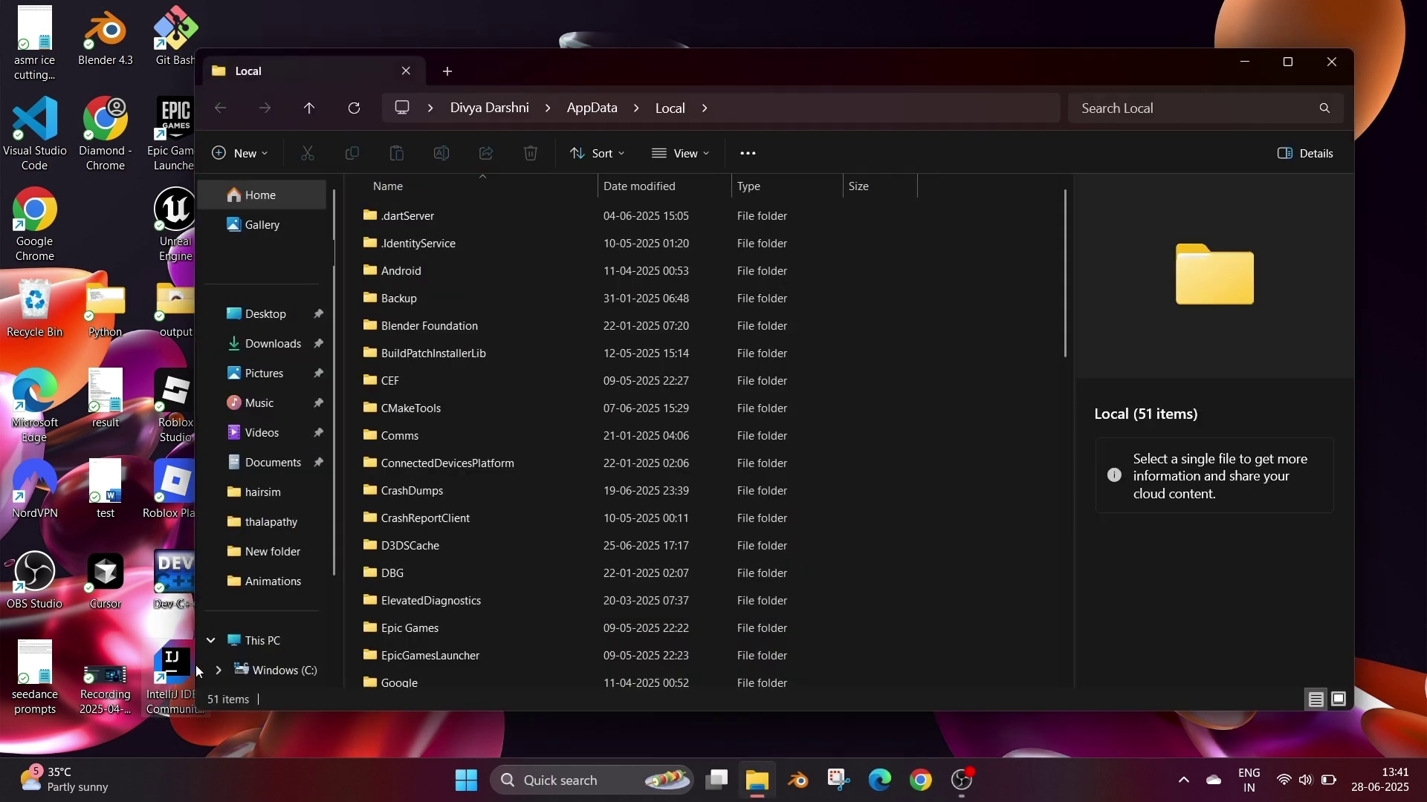
Step: Check the Riot Games folder's contents, then delete it from AppData Local
scroll(639, 569, "down", 4)
scroll(638, 570, "down", 7)
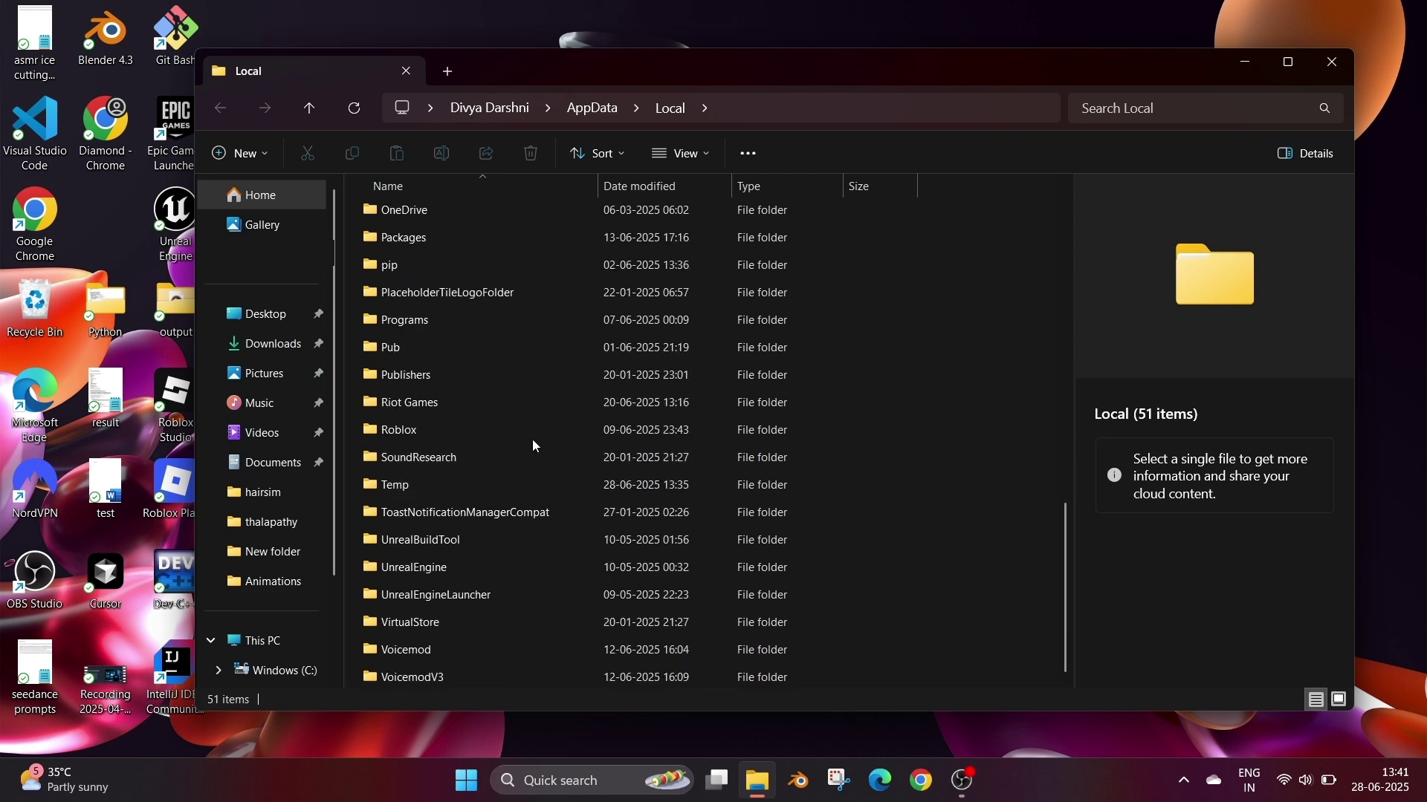
double_click(519, 402)
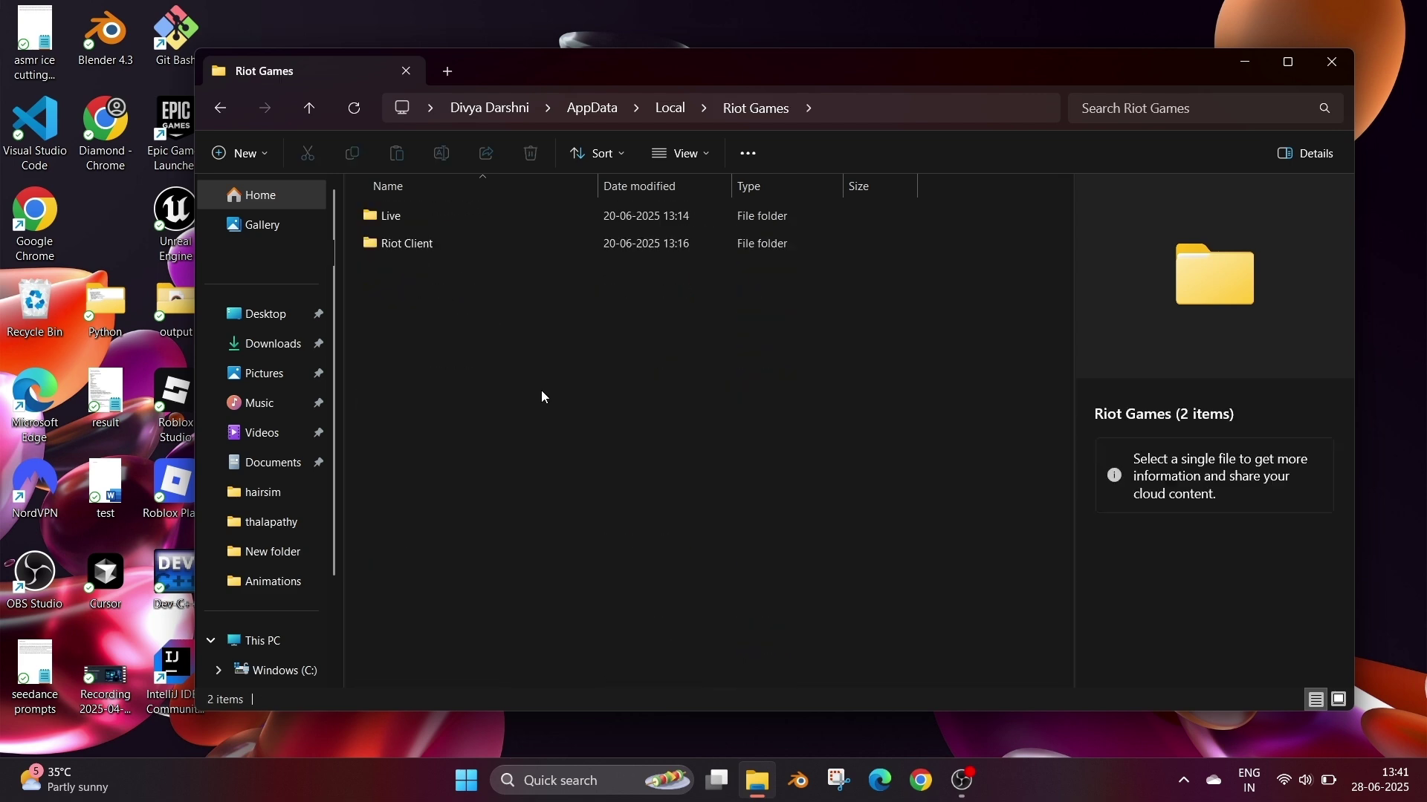
left_click(309, 108)
right_click(506, 676)
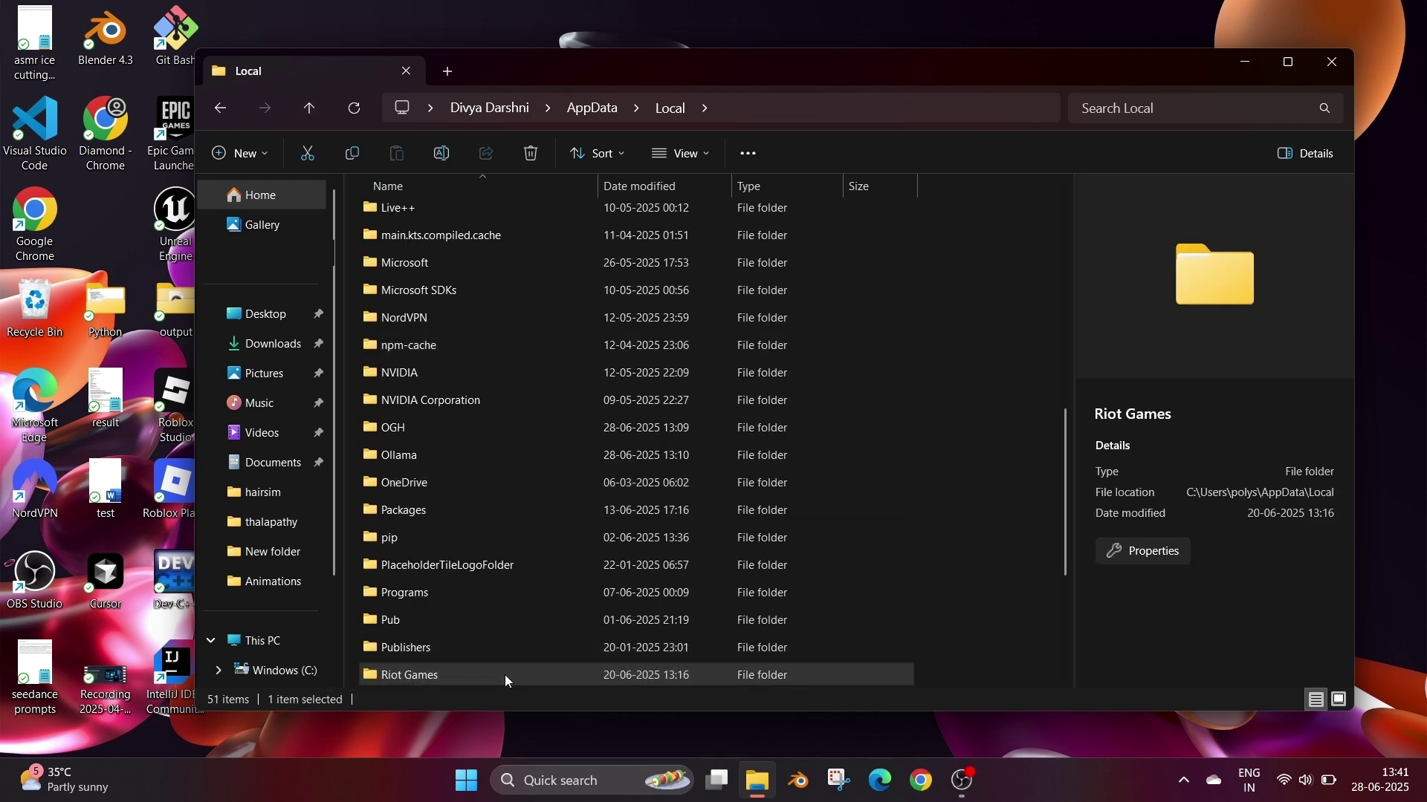
left_click(695, 717)
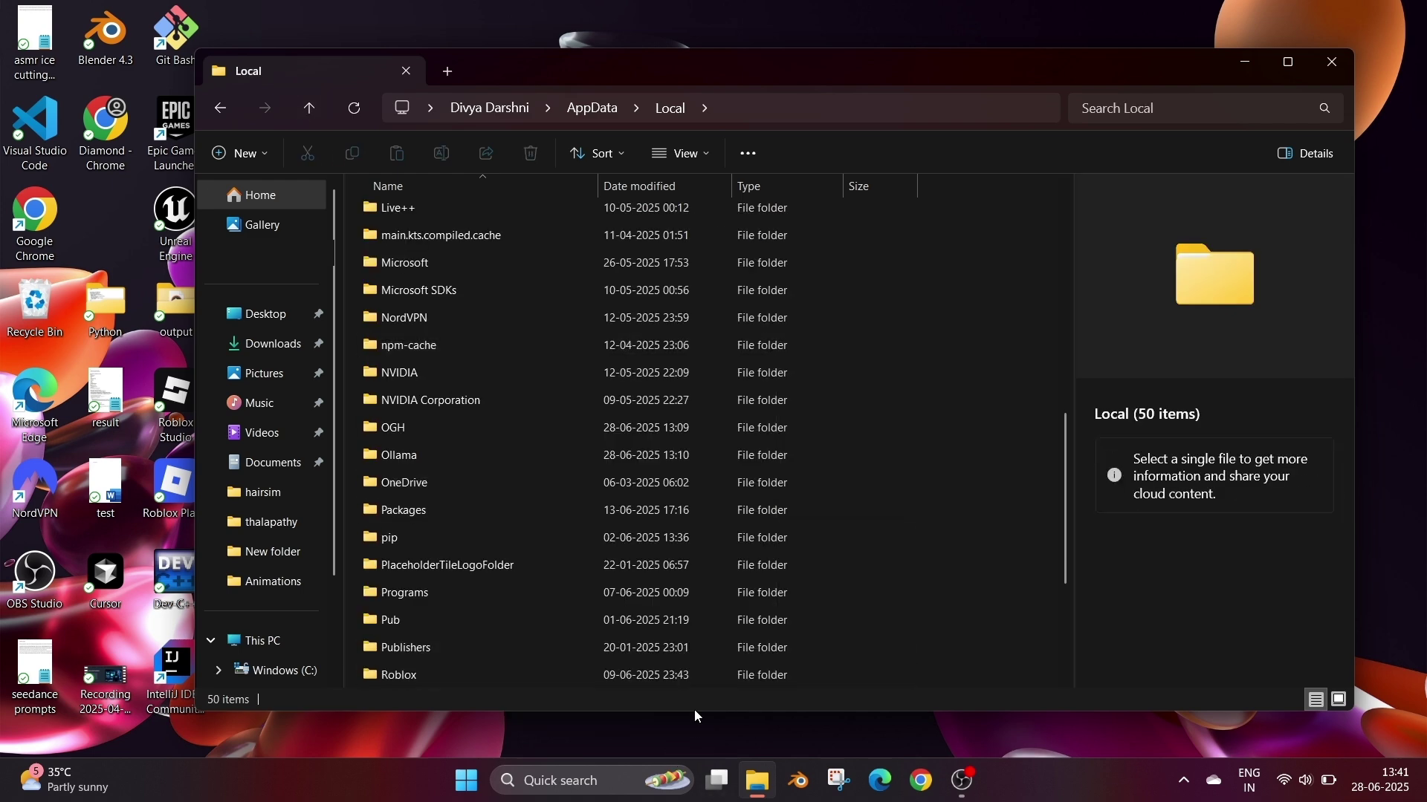